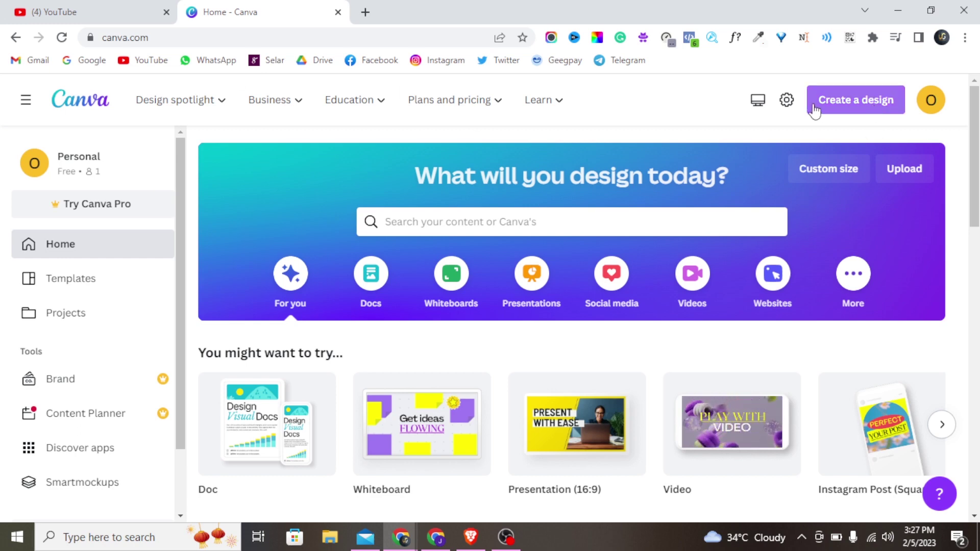
- Search the design types for 'vide' to list video formats like Video and Video Collage
click(858, 109)
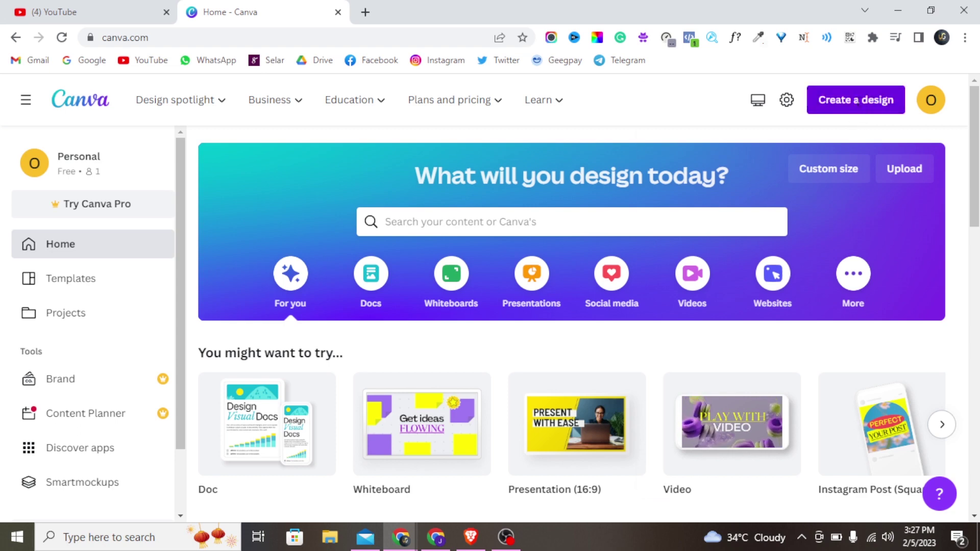
text(vide)
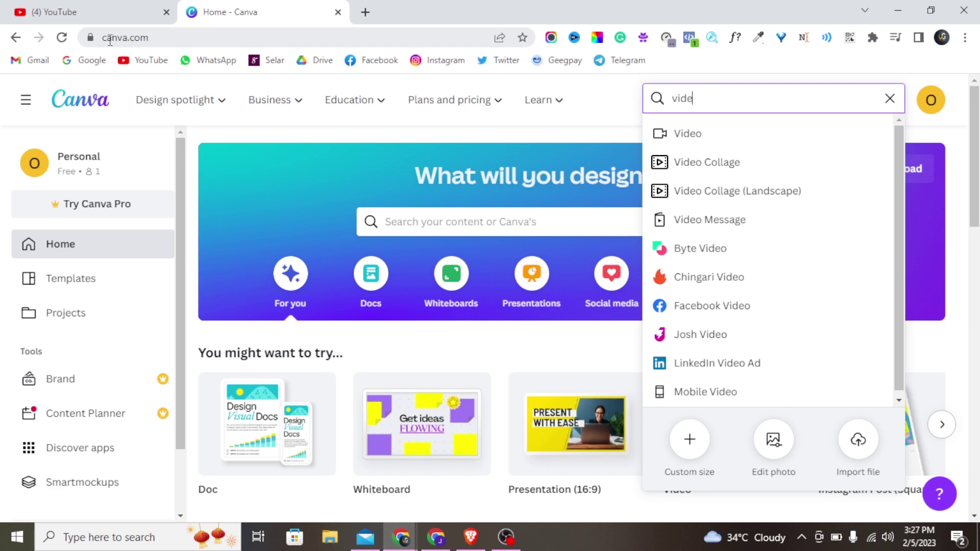
- Search 'vid' and start a new blank Video design at 1920 × 1080 px
click(958, 210)
click(879, 96)
key(BackSpace)
key(BackSpace)
key(BackSpace)
key(BackSpace)
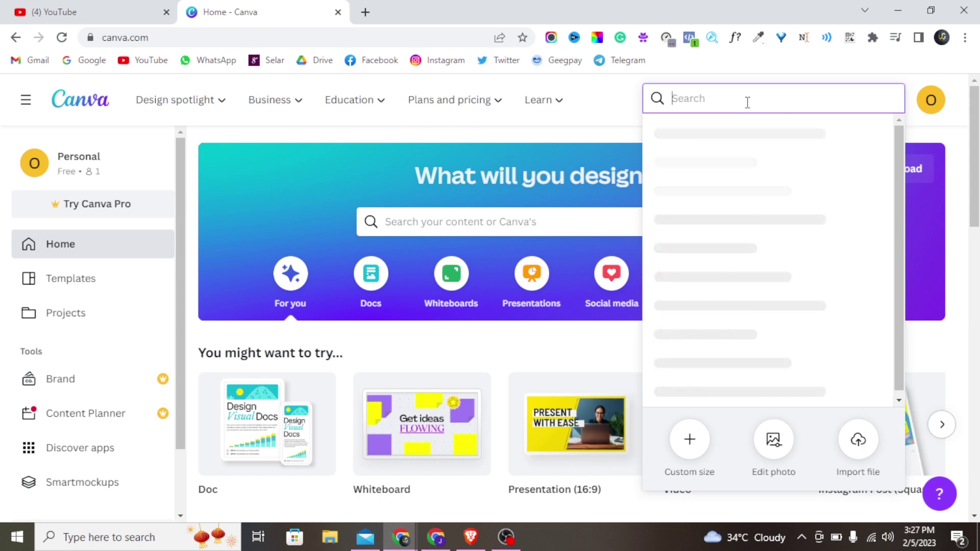
text(video)
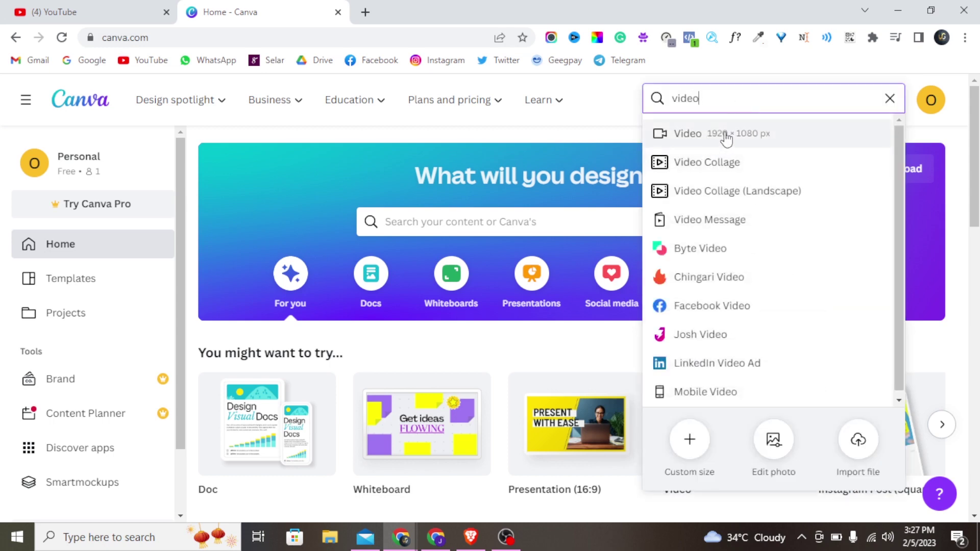
click(717, 141)
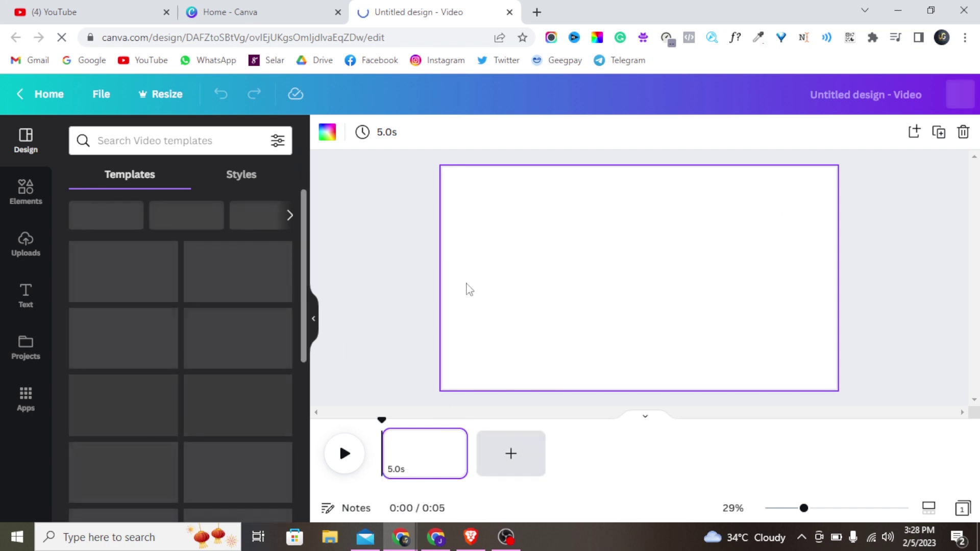
- Open the Elements library and decline the desktop-app prompt to keep editing in the browser
click(36, 202)
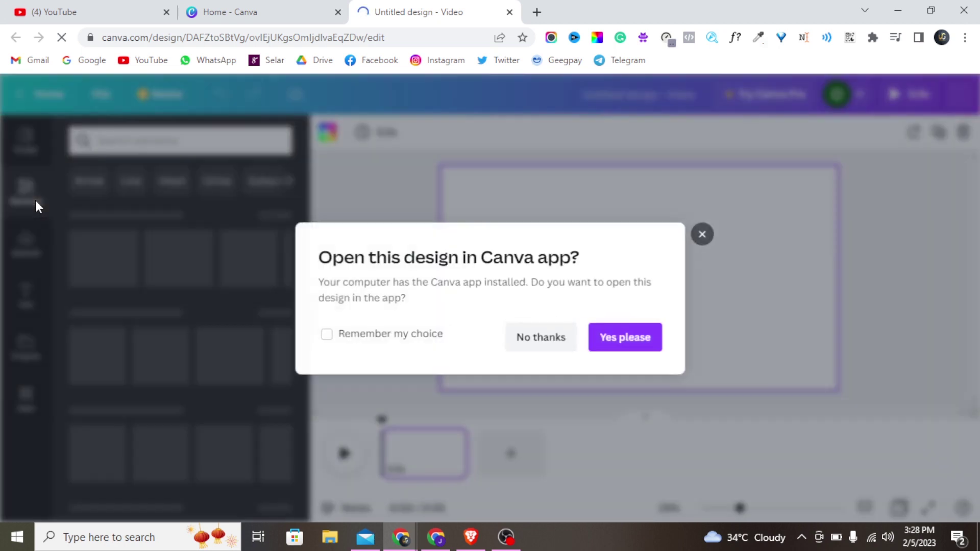
click(561, 340)
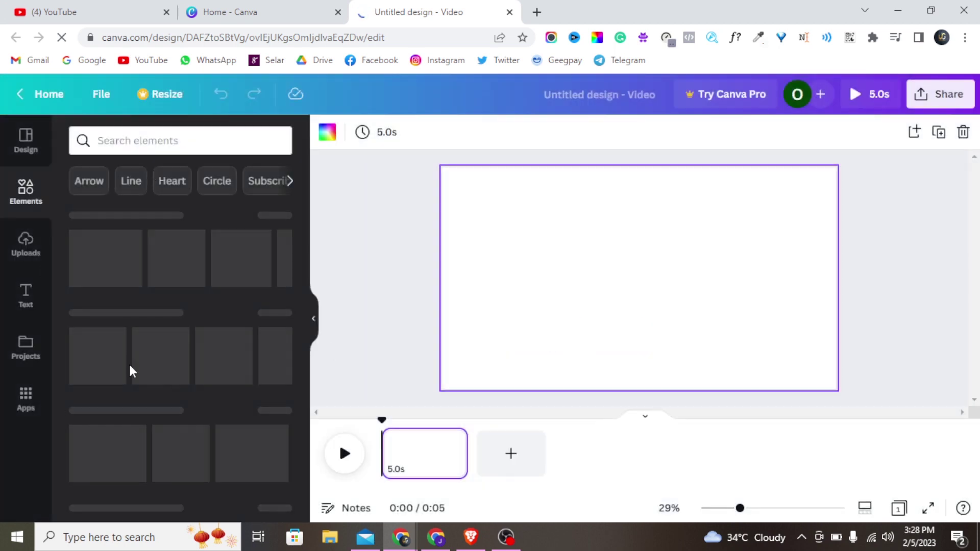
click(131, 548)
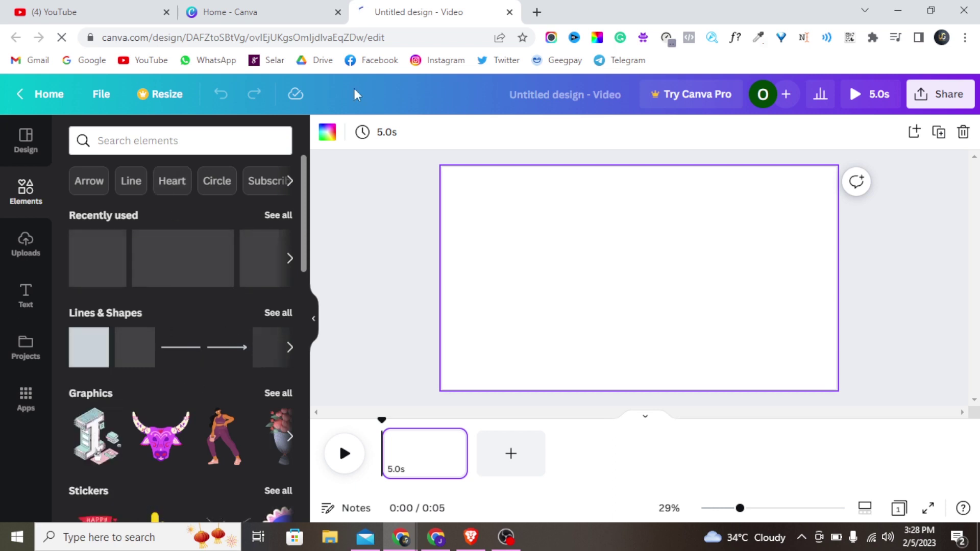
click(219, 140)
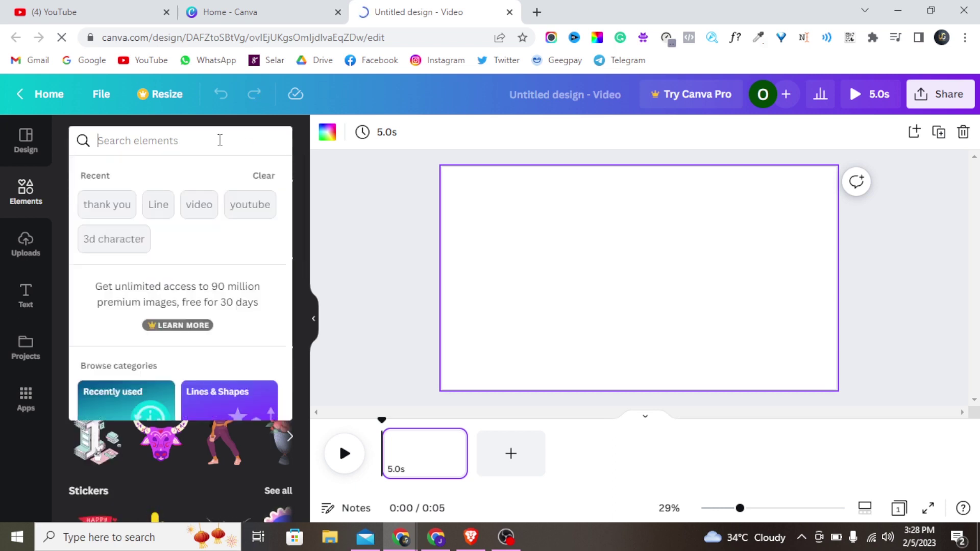
text(3d x)
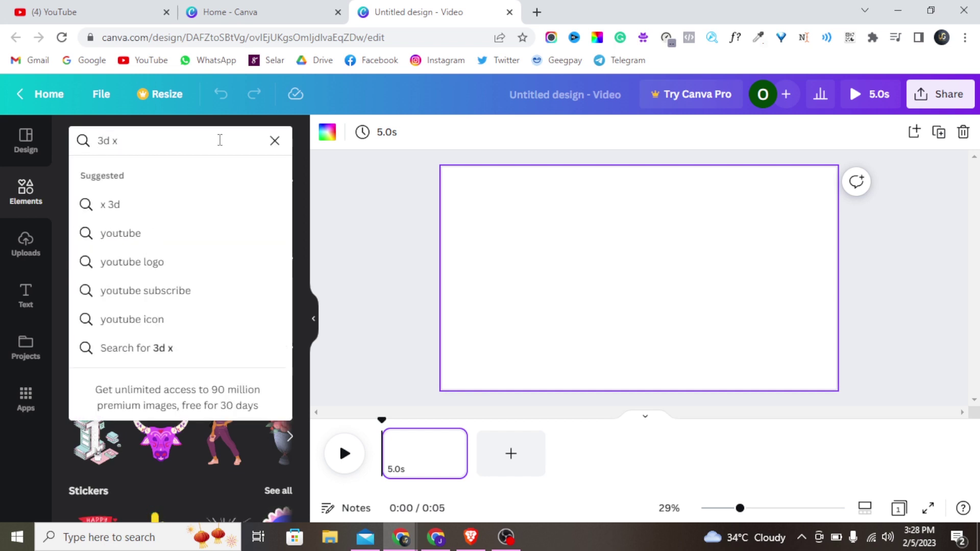
key(BackSpace)
text(ch)
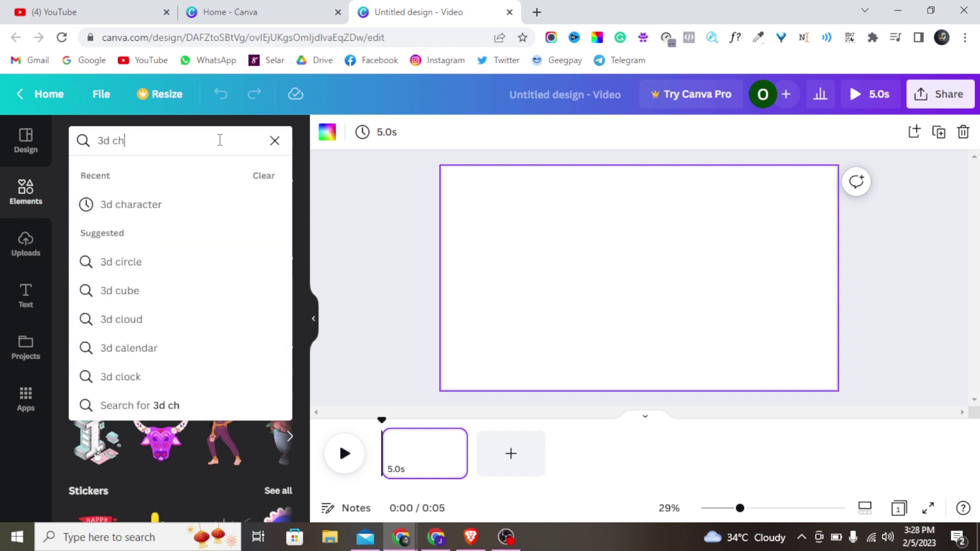
text(aractet)
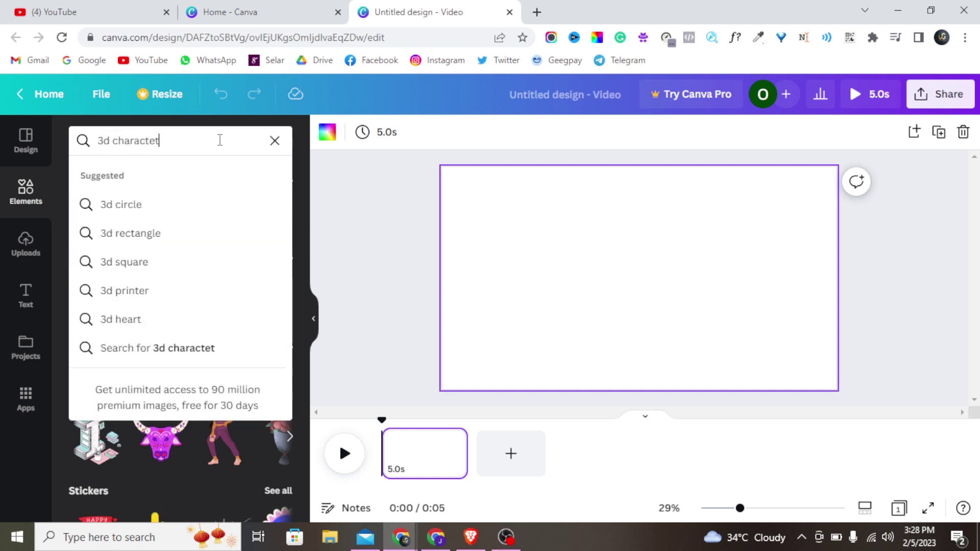
key(BackSpace)
text(r)
key(Return)
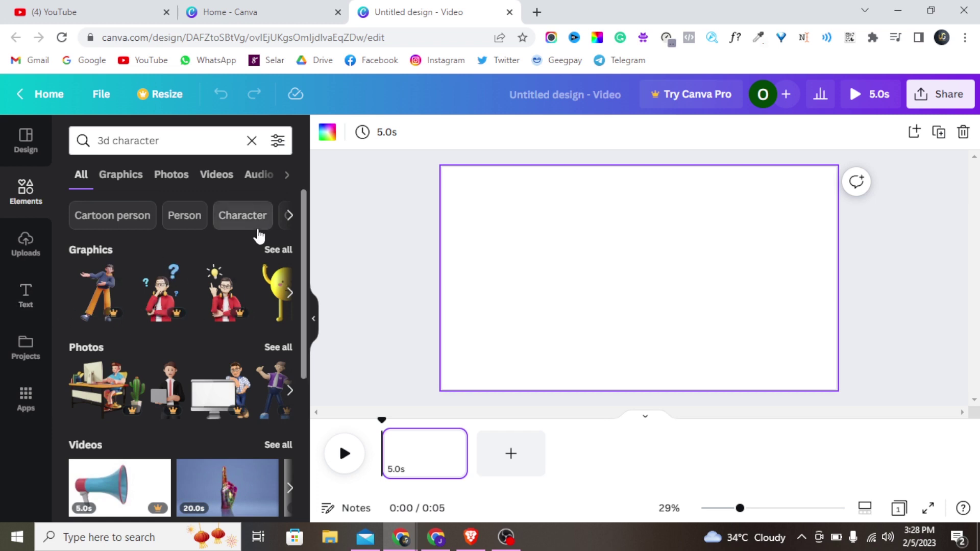
click(229, 180)
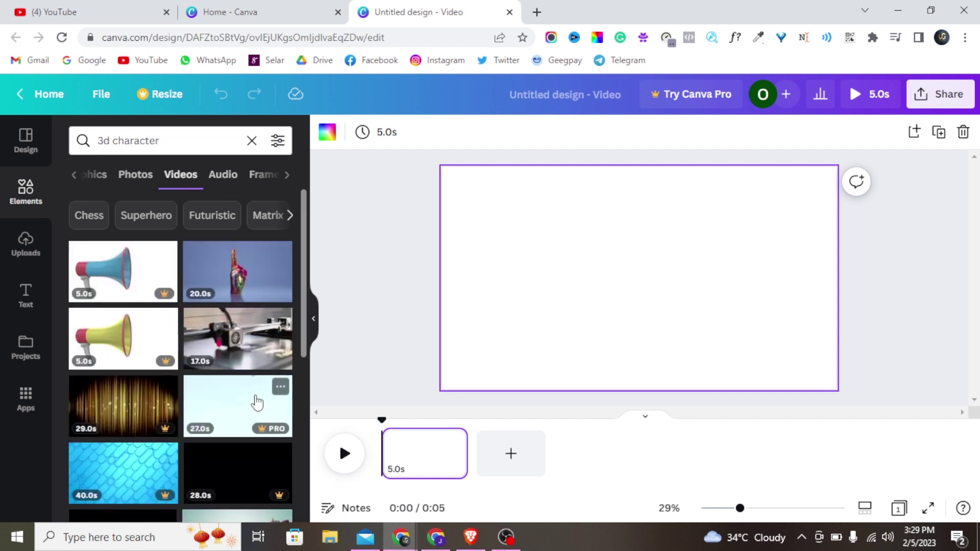
scroll(254, 400, down, 3)
scroll(253, 399, down, 10)
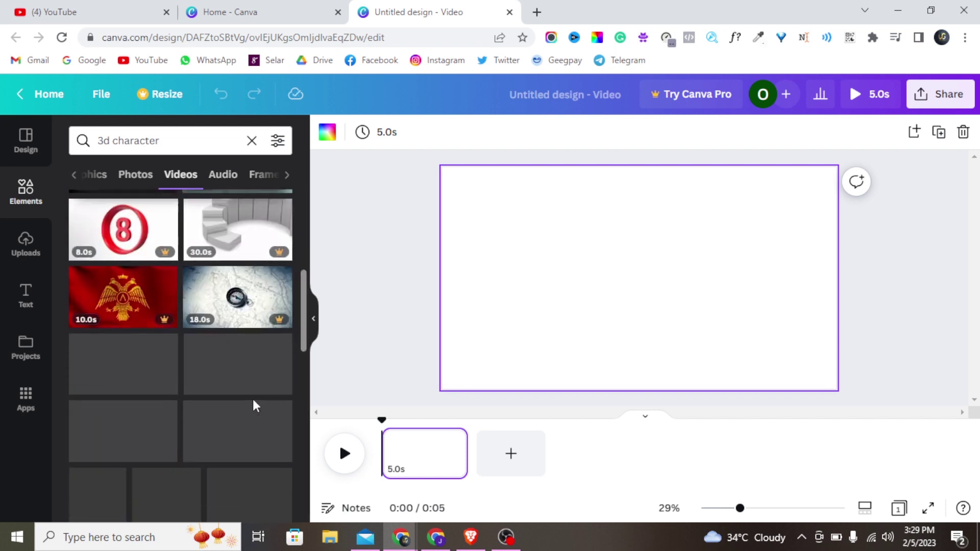
scroll(253, 399, down, 5)
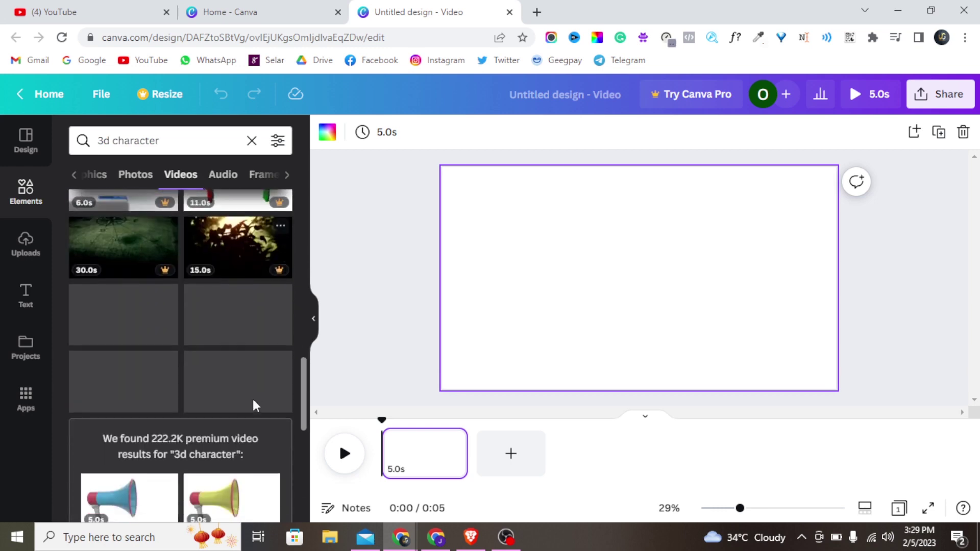
scroll(253, 400, down, 8)
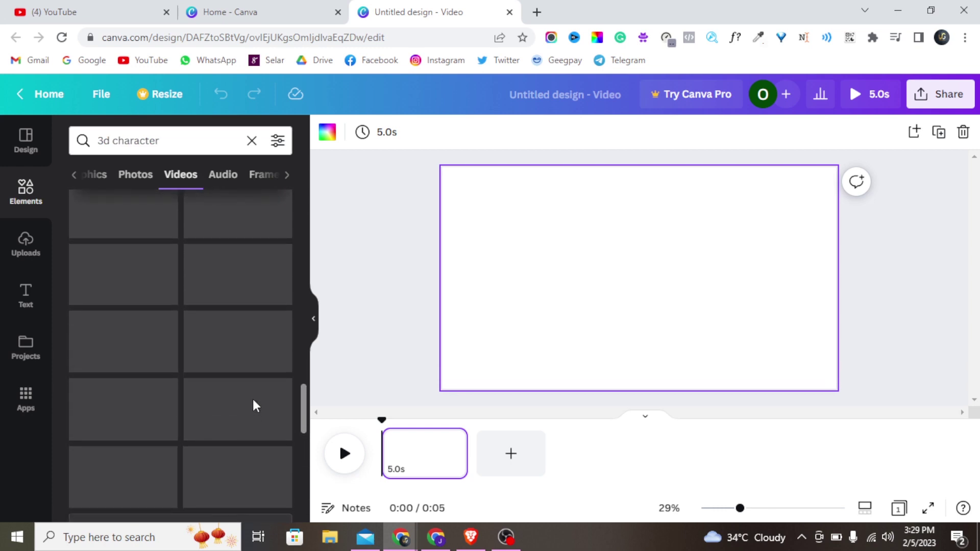
scroll(253, 399, down, 3)
scroll(253, 399, up, 10)
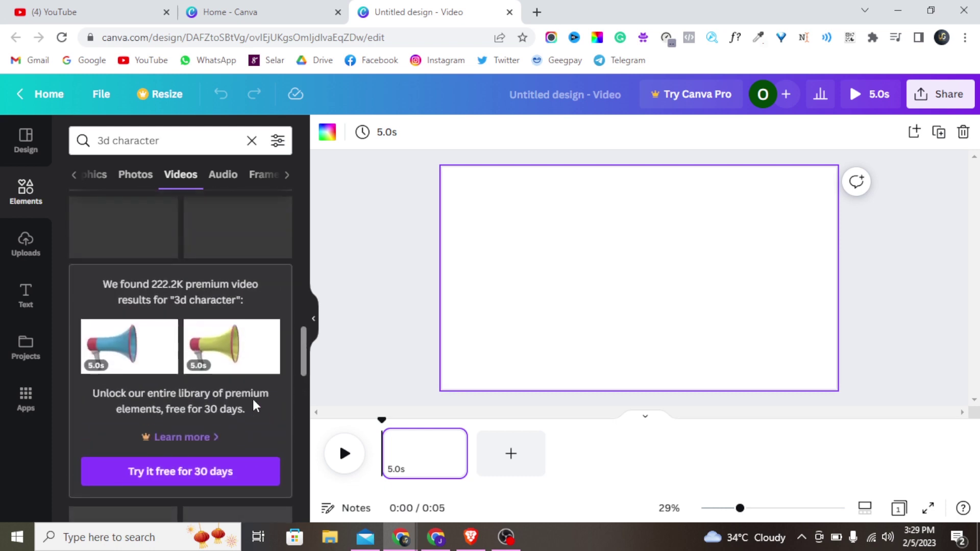
click(75, 175)
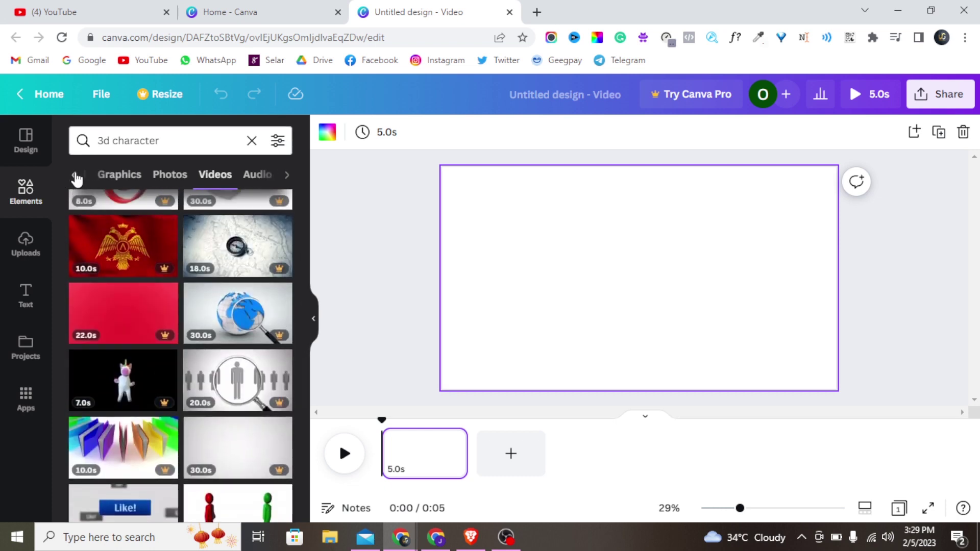
click(81, 175)
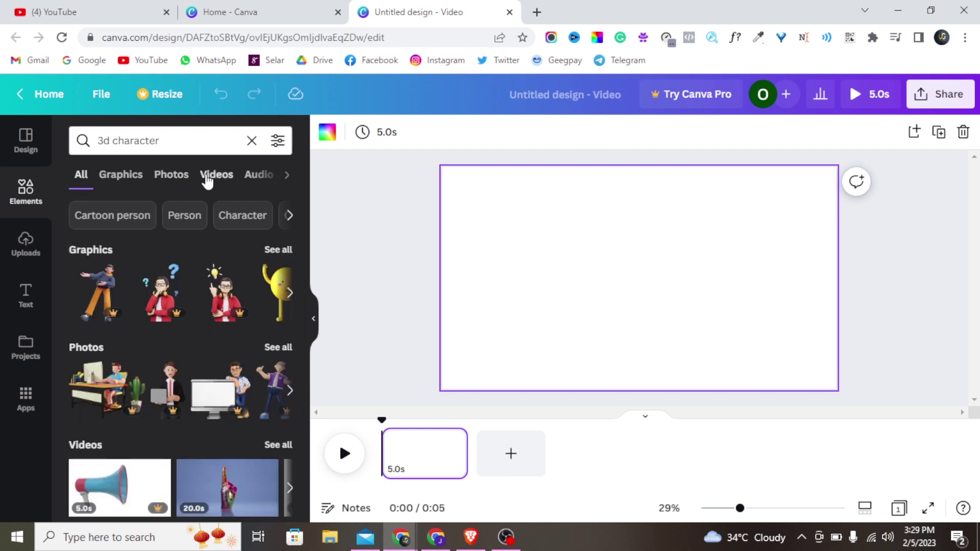
click(208, 178)
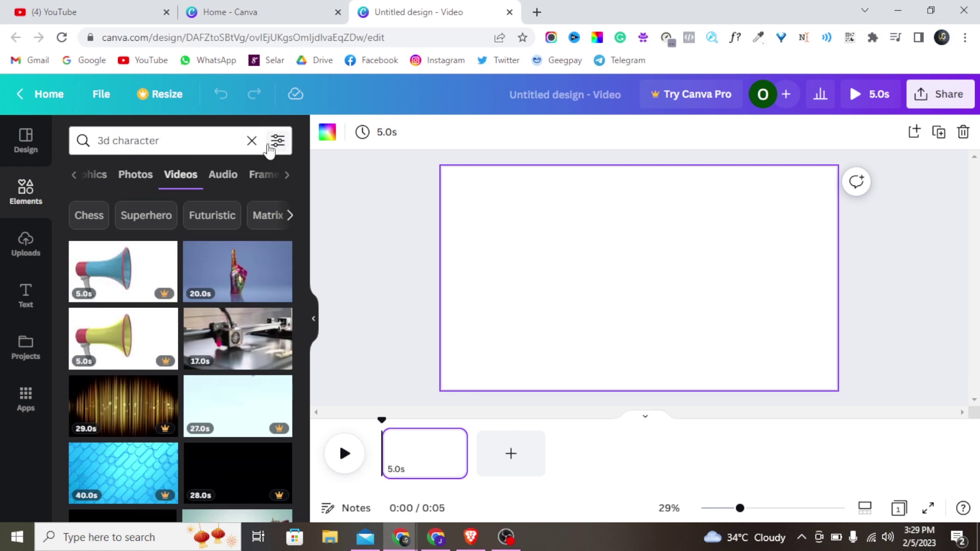
click(251, 140)
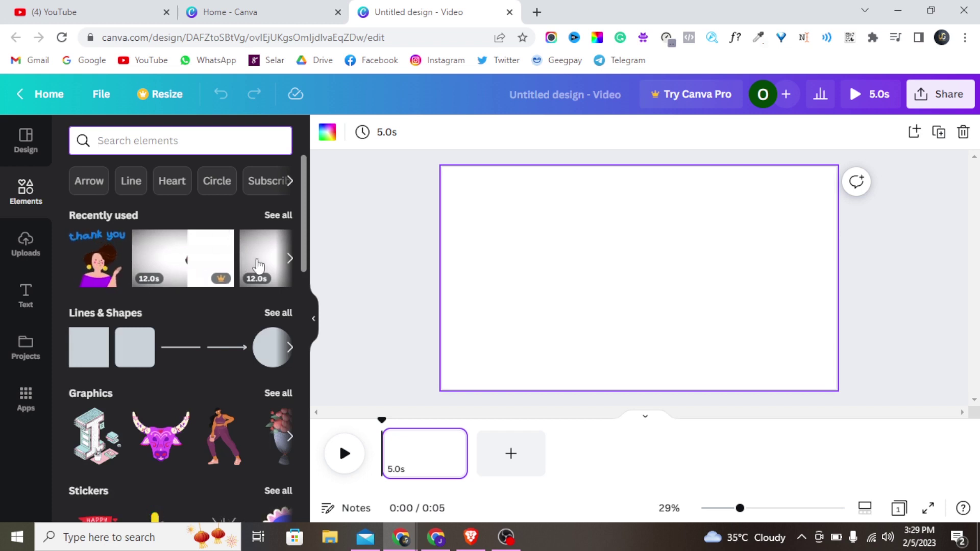
- Add the recently used 12-second video from Elements to the page
click(291, 261)
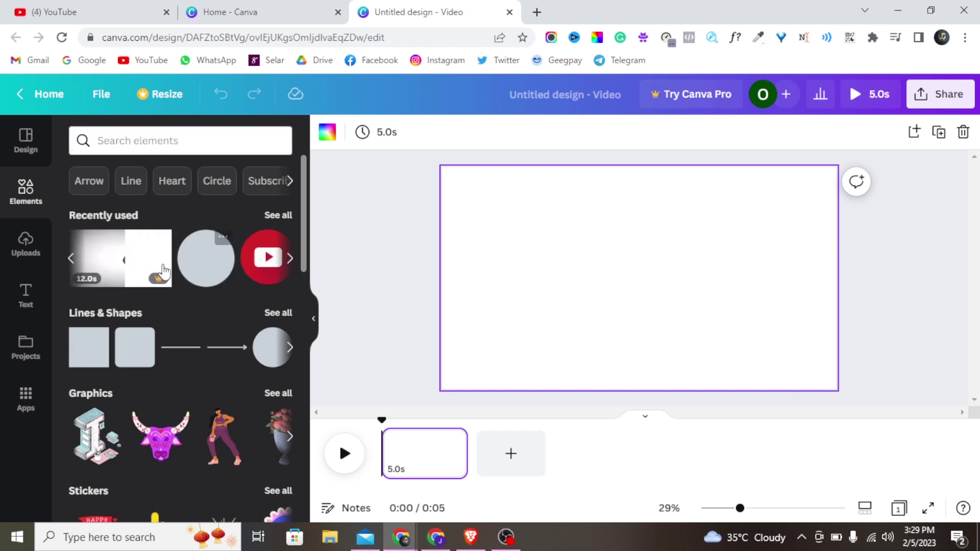
click(149, 270)
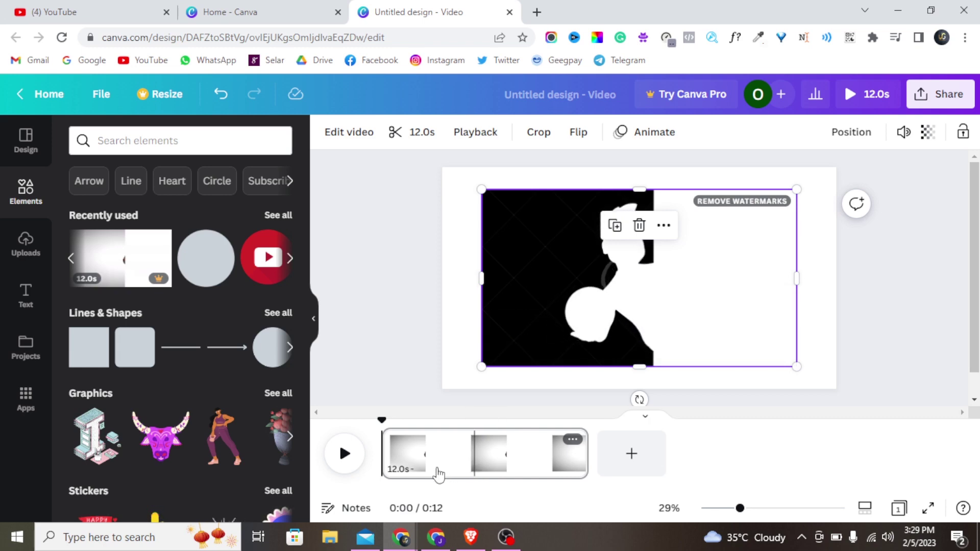
click(437, 472)
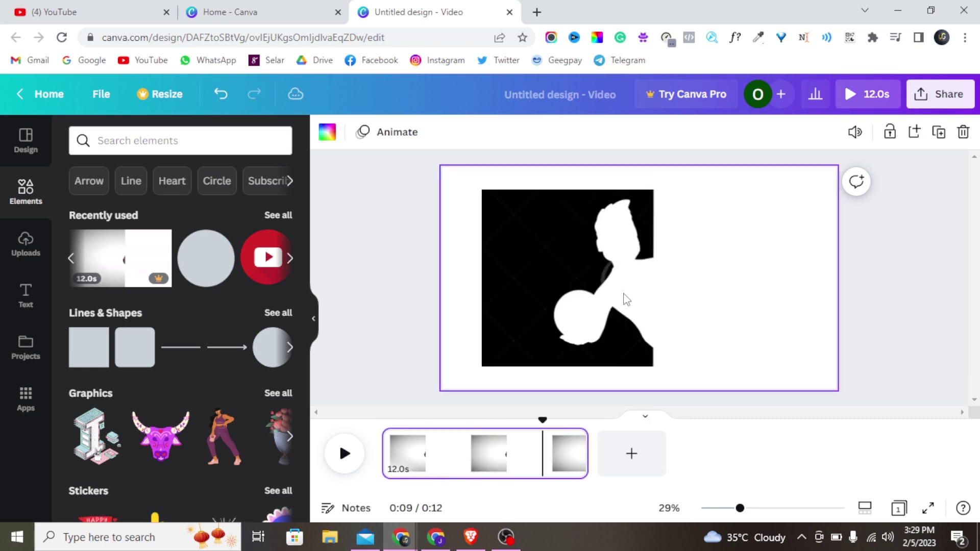
- Resize the video to full page height and snap it to the page's top-left edge
click(625, 300)
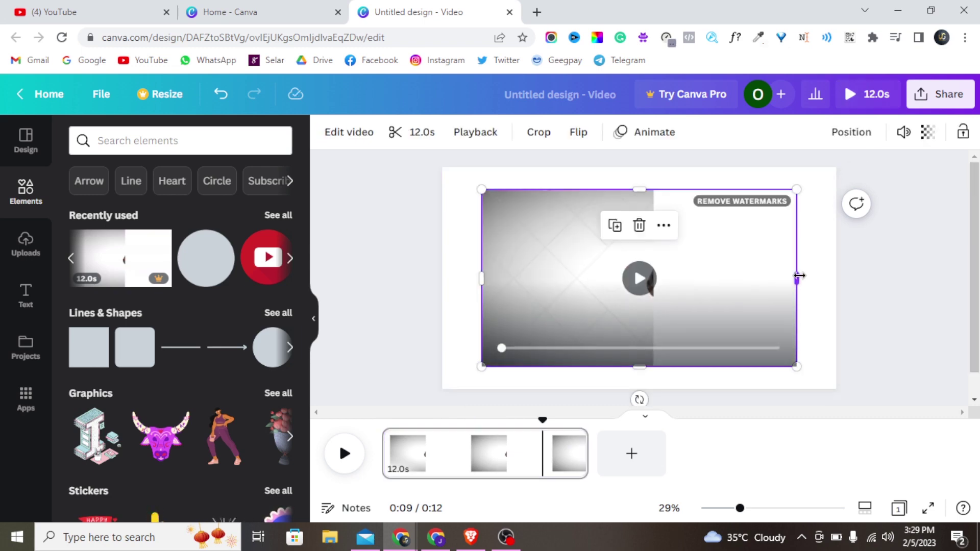
drag(784, 276, 656, 301)
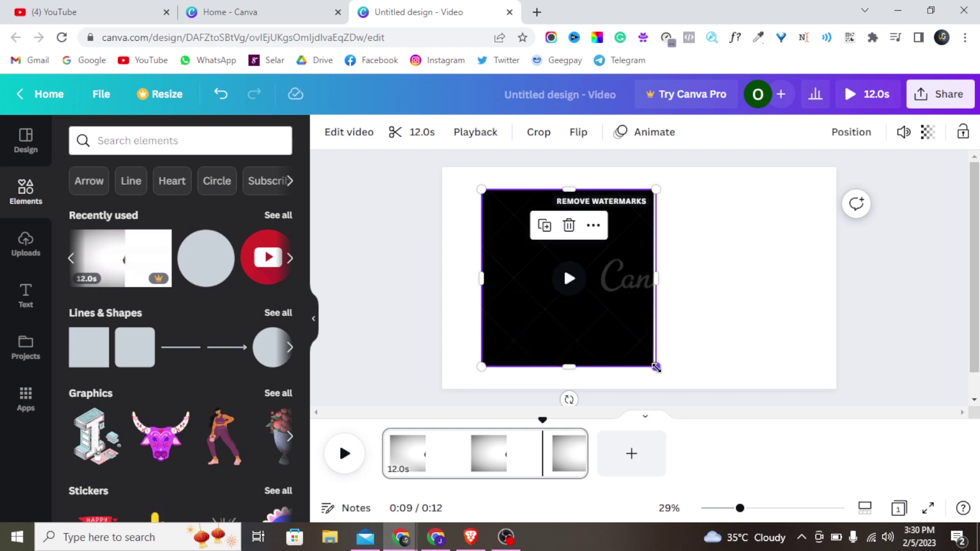
drag(655, 367, 709, 414)
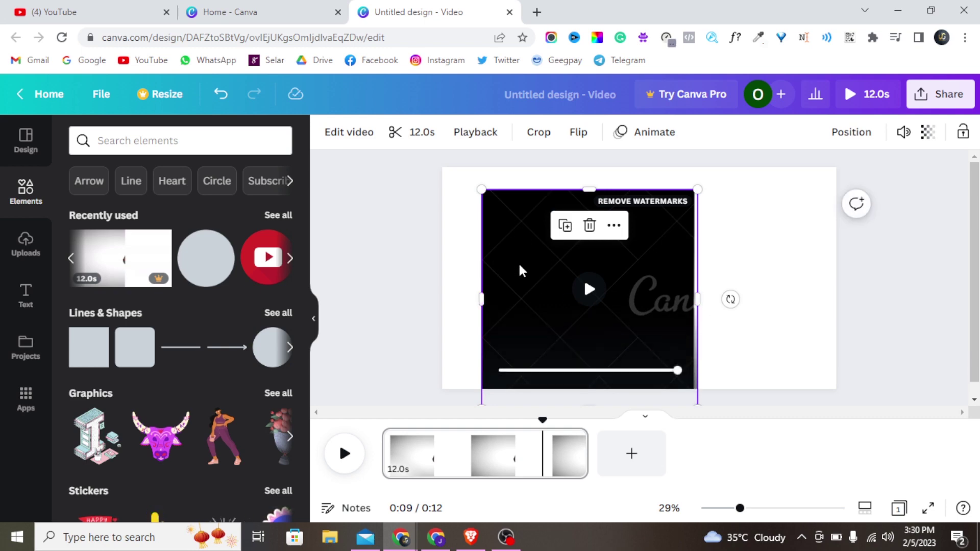
mouse_move(497, 245)
mouse_down()
mouse_move(479, 227)
mouse_move(483, 246)
mouse_up()
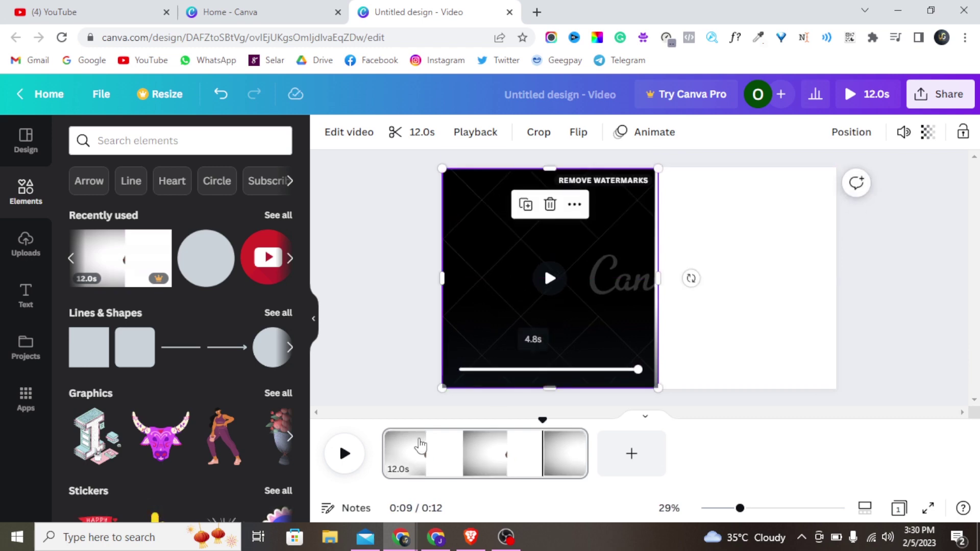
- Preview the video page by playing and pausing it from the timeline
click(420, 451)
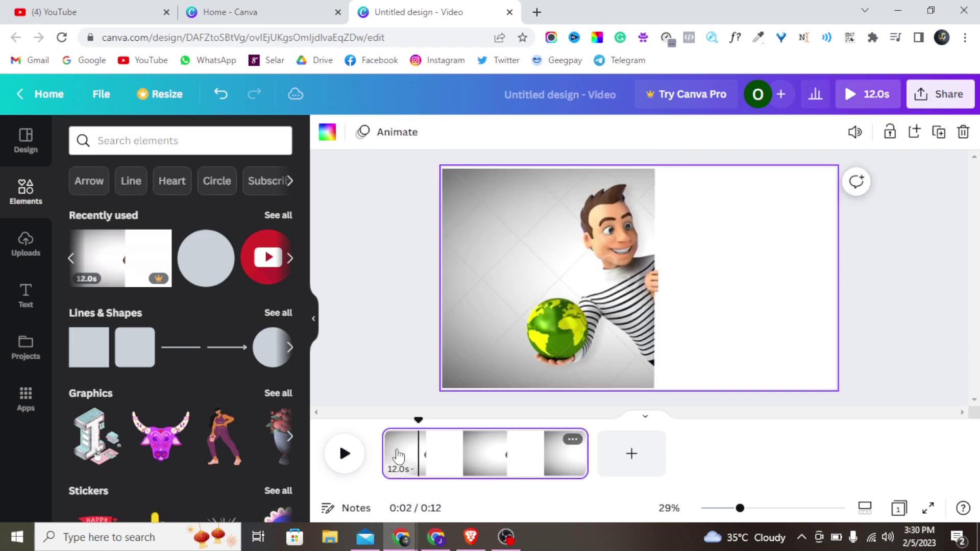
click(355, 459)
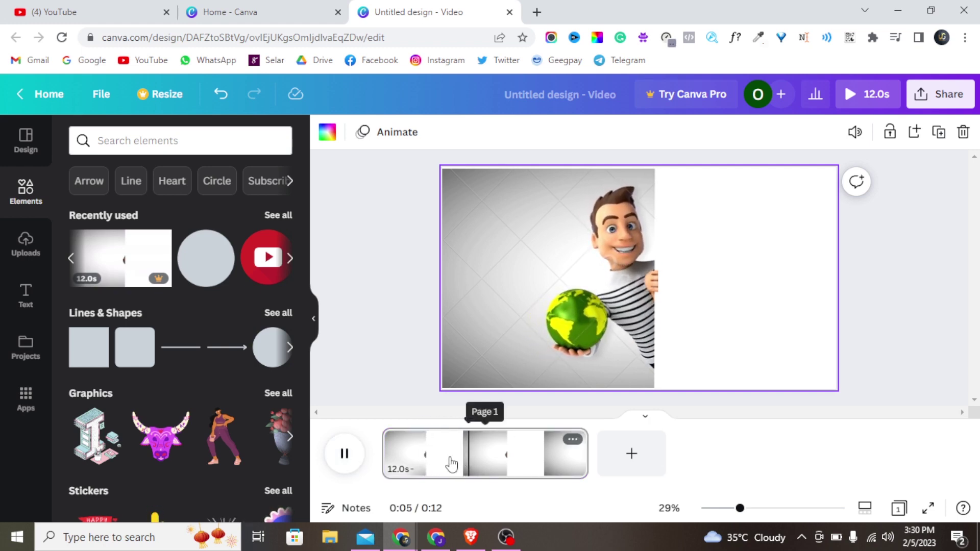
click(347, 454)
click(358, 461)
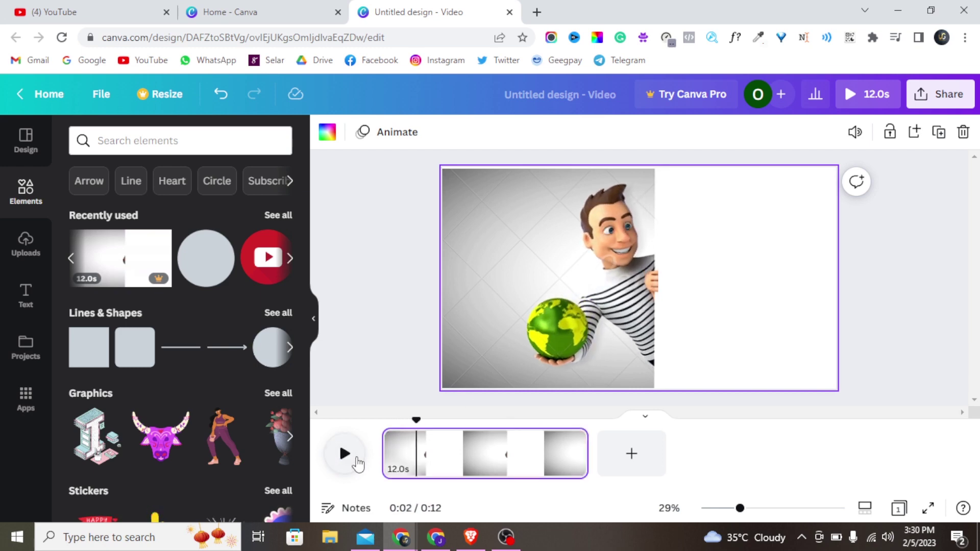
- Trim the page clip on the timeline from 12 seconds down to 6.0s
mouse_move(584, 456)
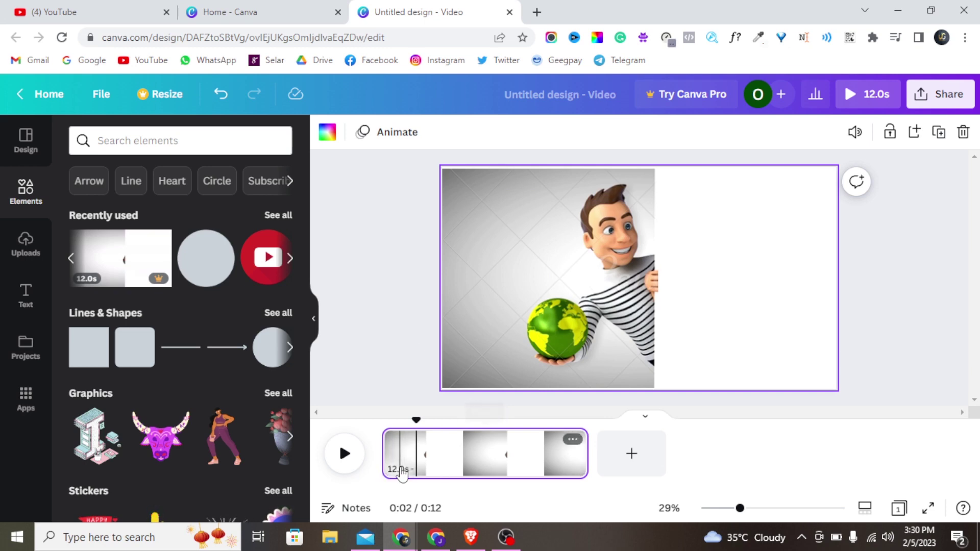
click(402, 473)
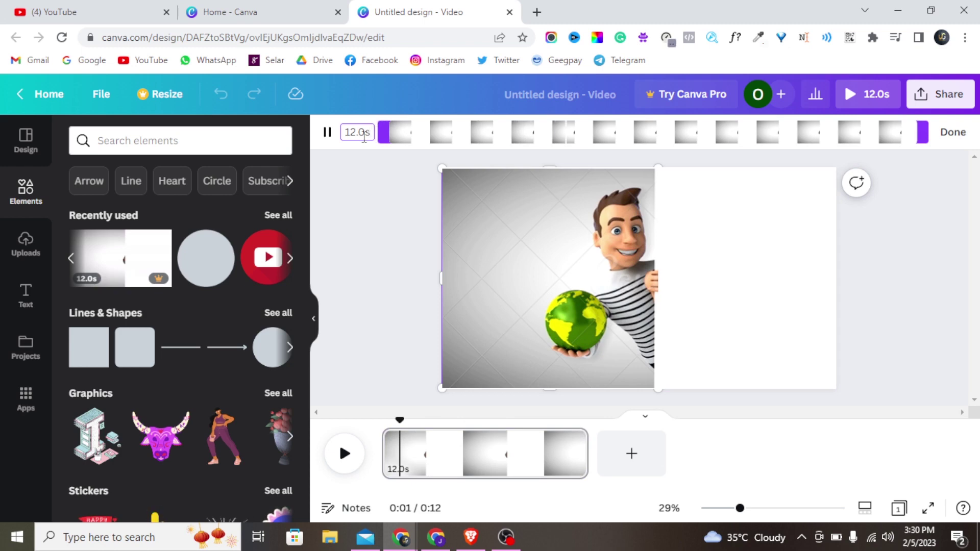
drag(580, 455, 500, 465)
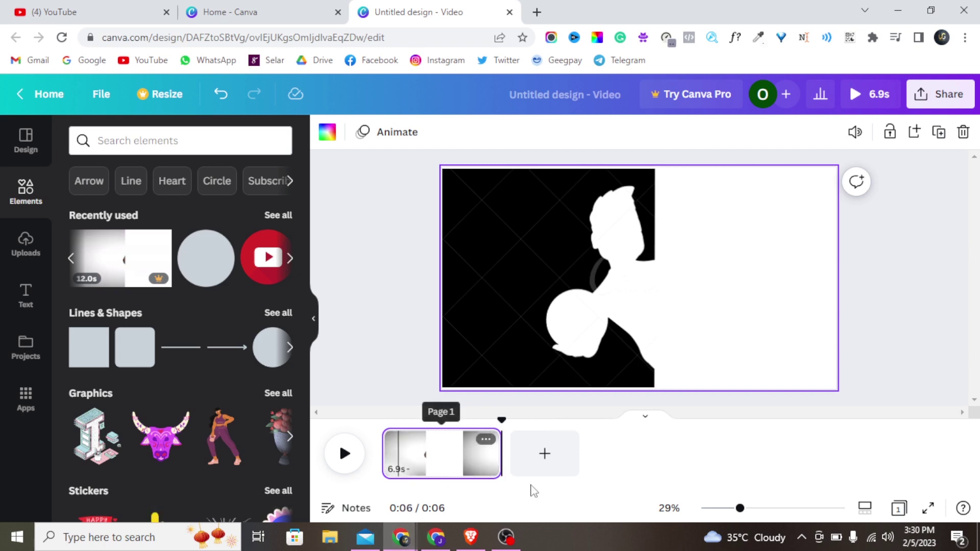
mouse_move(501, 456)
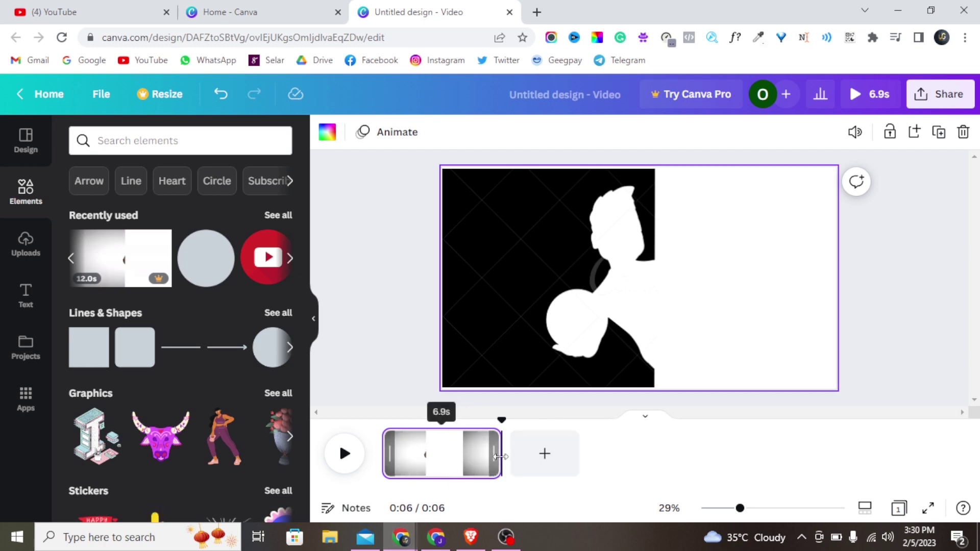
mouse_move(501, 456)
mouse_down()
mouse_move(475, 457)
mouse_move(484, 456)
mouse_up()
- Add a heading text box reading 'Hello guys...'
click(447, 459)
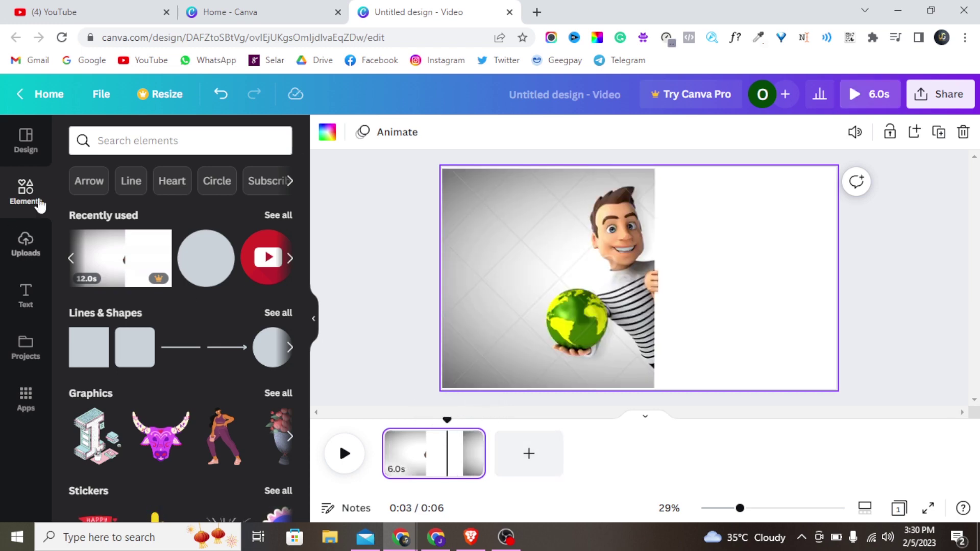
mouse_move(352, 532)
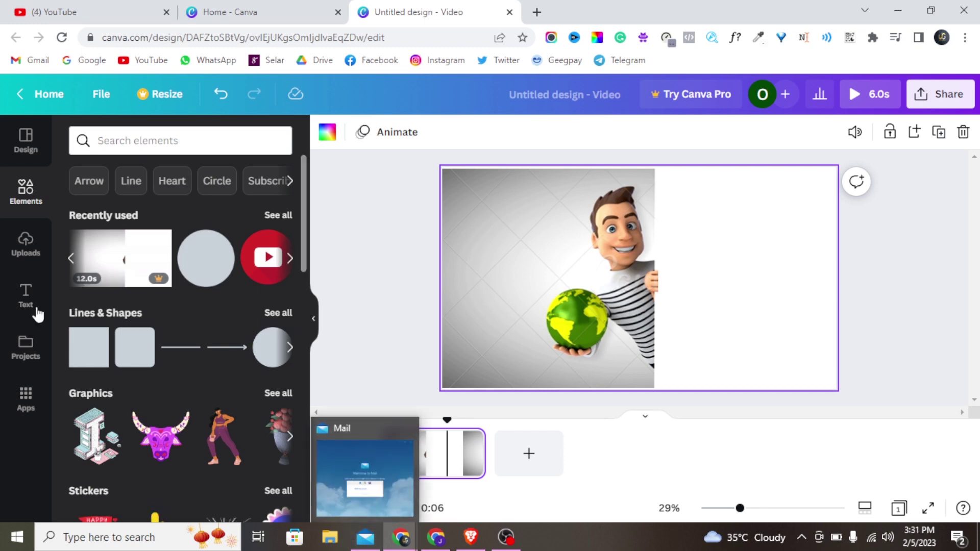
click(20, 301)
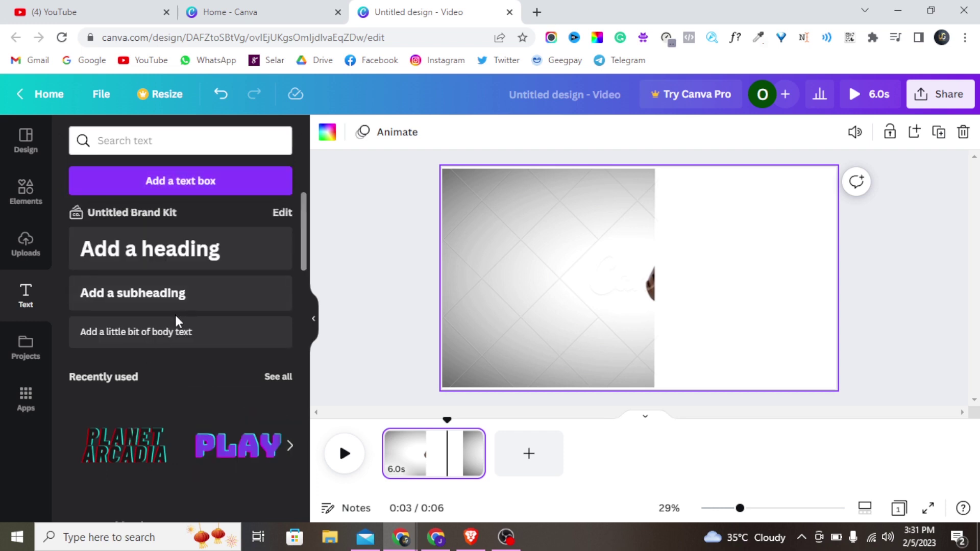
click(156, 250)
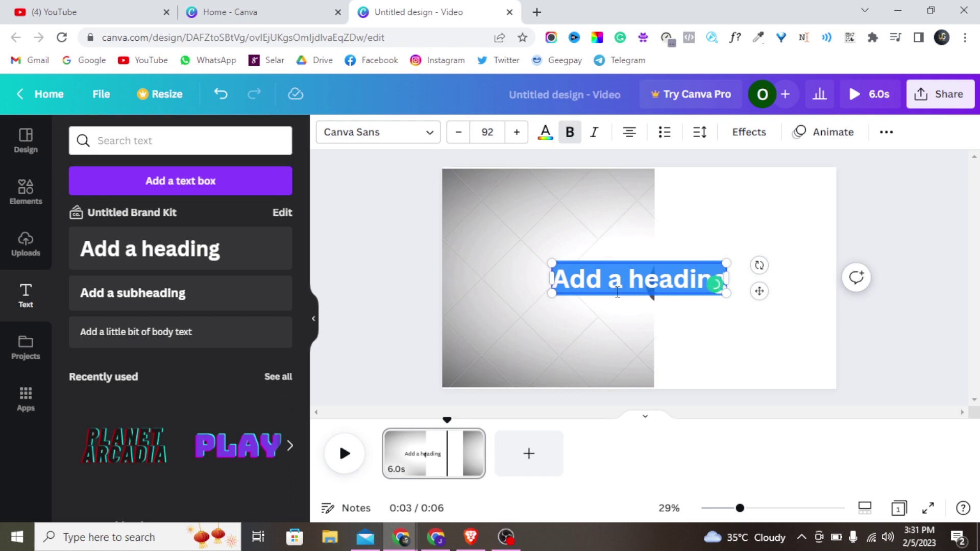
text(Welvo)
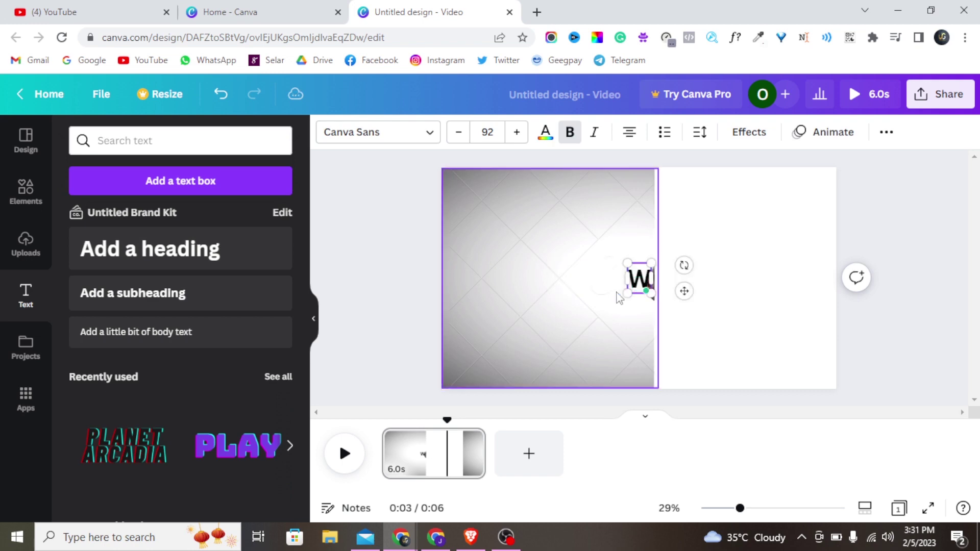
key(BackSpace)
key(BackSpace)
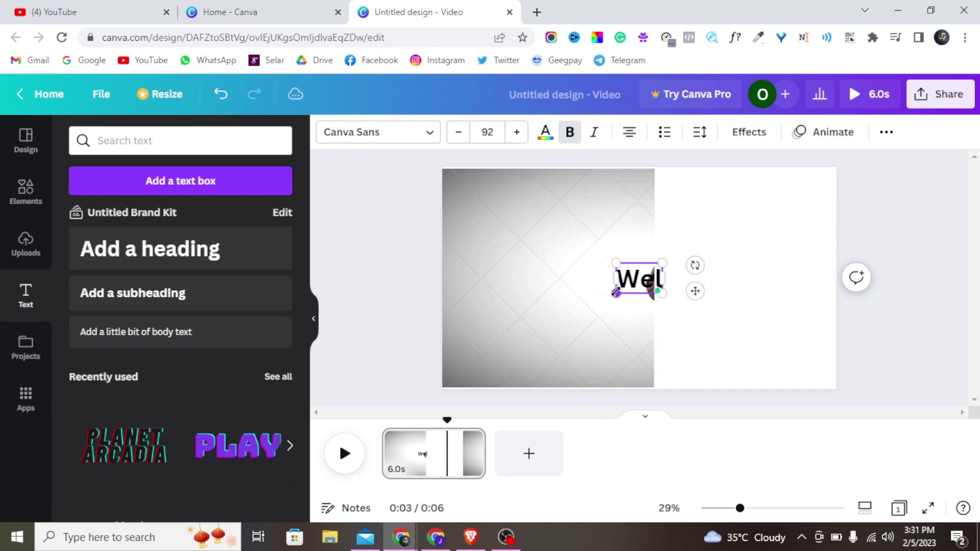
text(come)
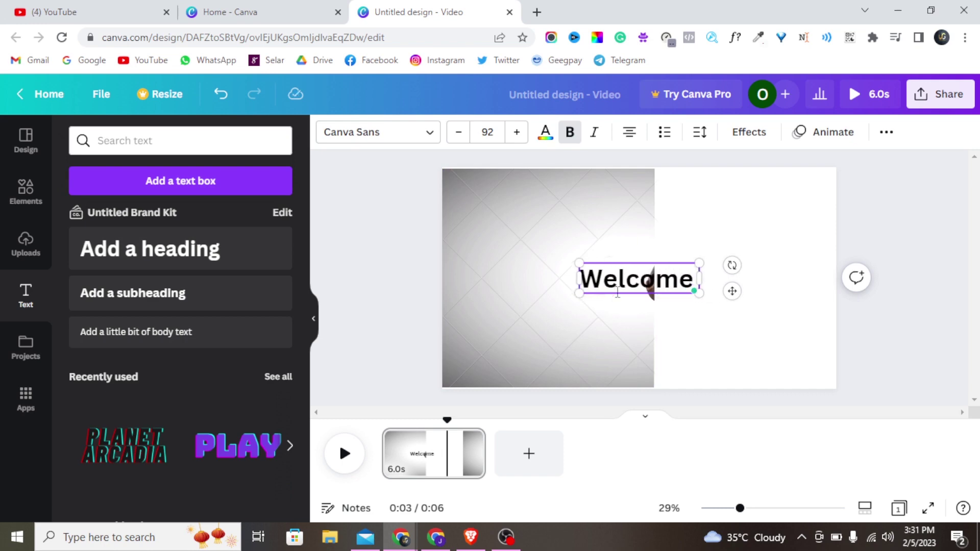
text( to my)
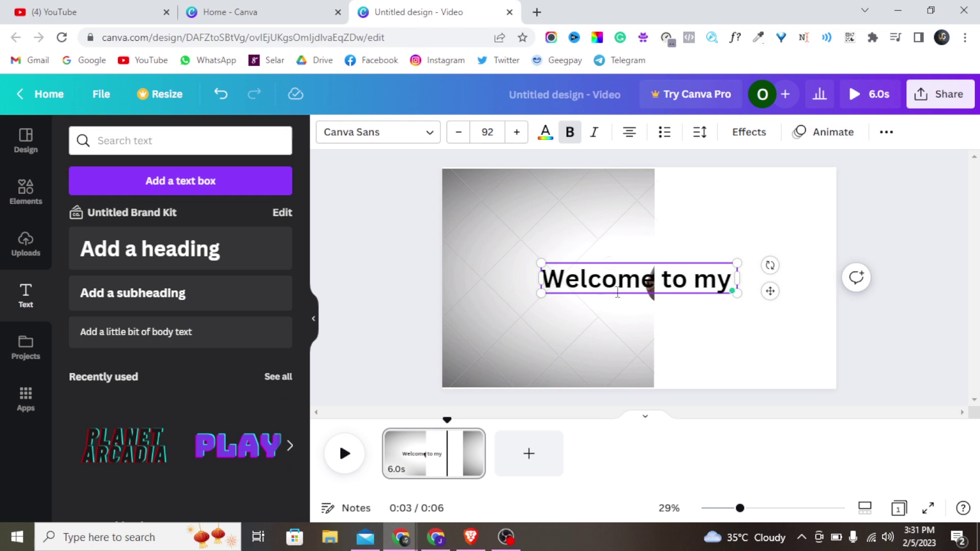
key(BackSpace)
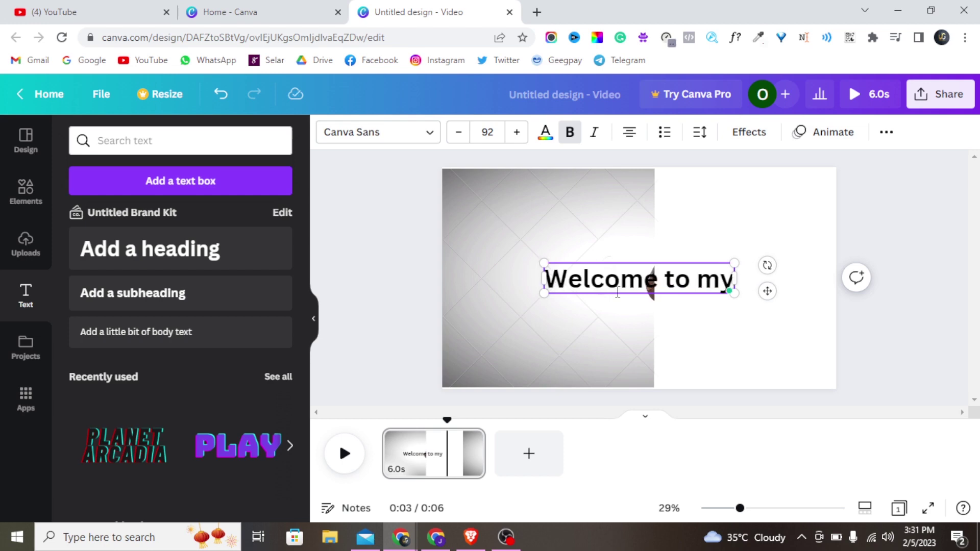
key(BackSpace)
key(BackSpace)
key(BackSpace)
key(BackSpace)
key(BackSpace)
key(BackSpace)
key(BackSpace)
key(BackSpace)
key(BackSpace)
key(BackSpace)
key(BackSpace)
key(BackSpace)
key(BackSpace)
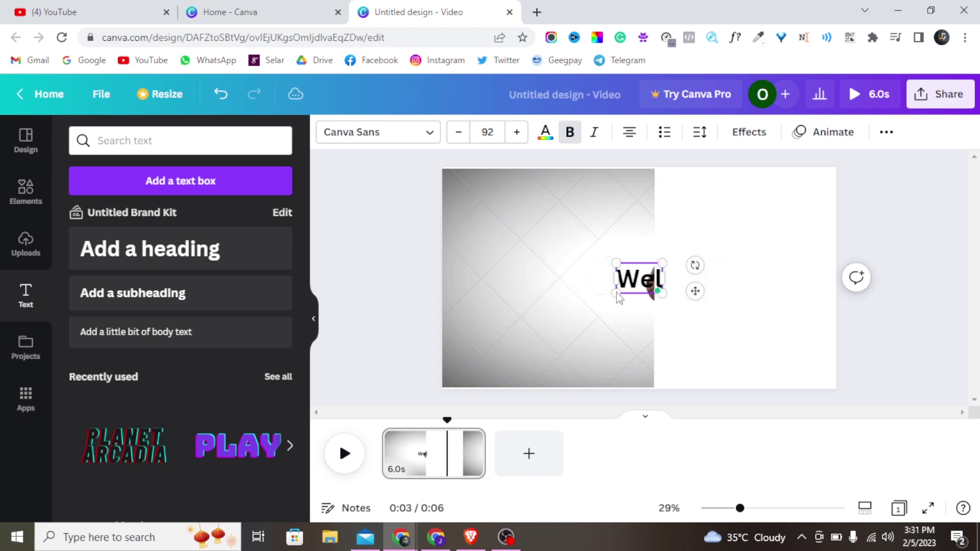
text(H)
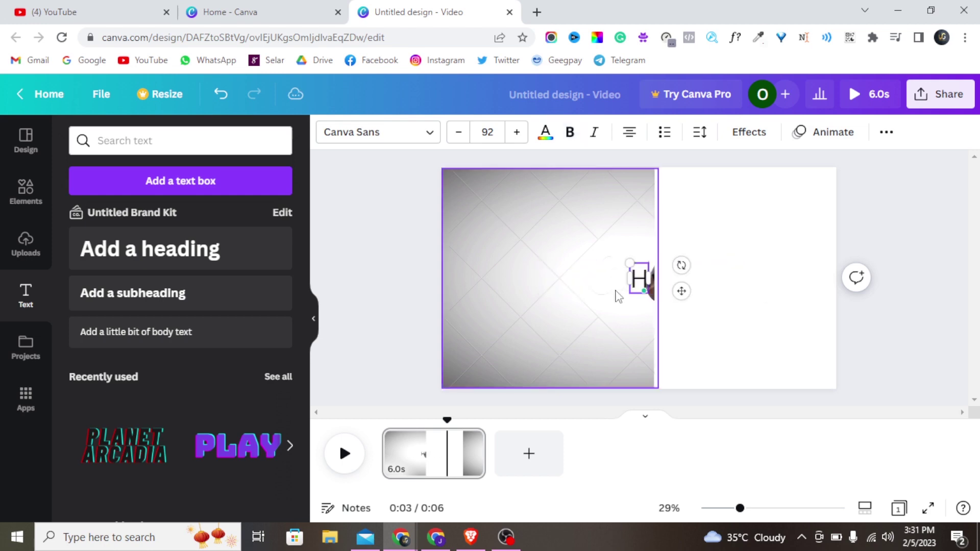
text(ello guy)
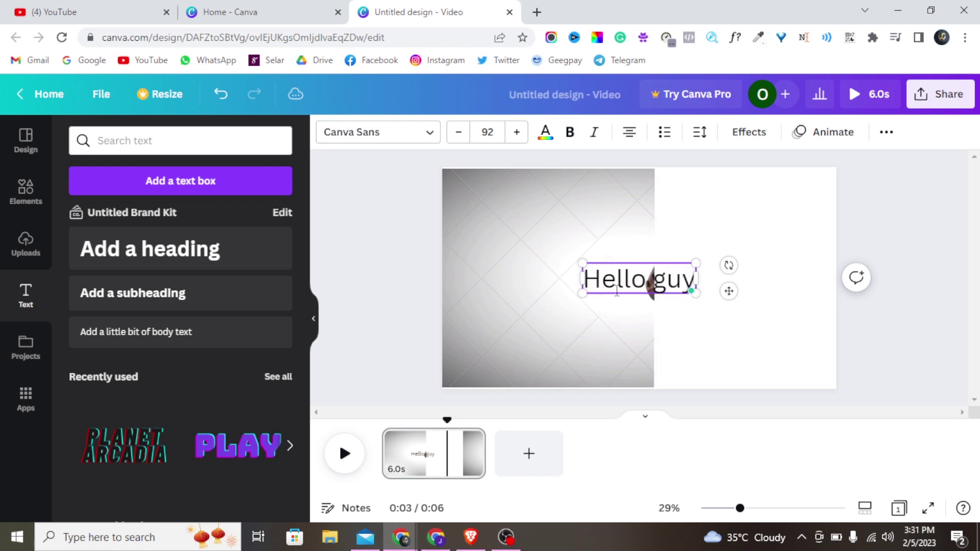
text(s..)
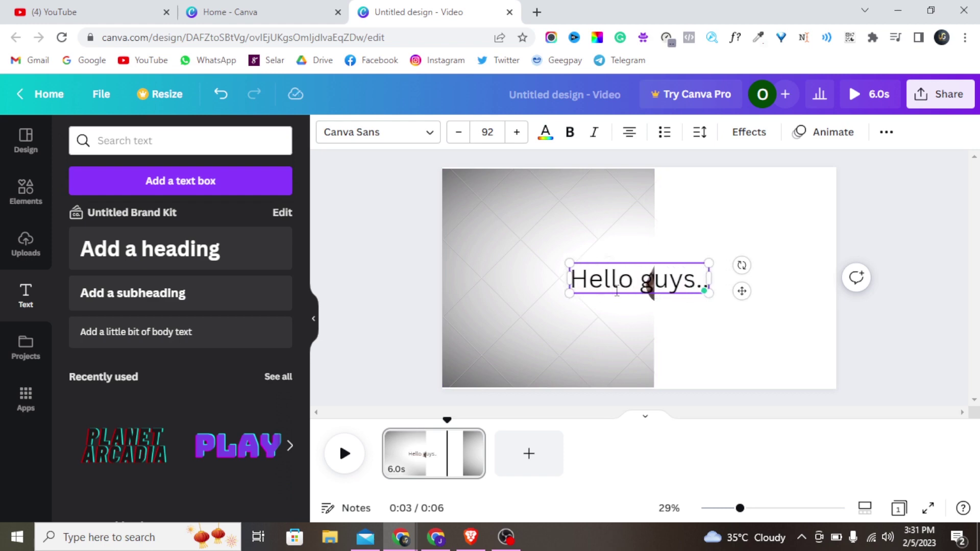
text(.)
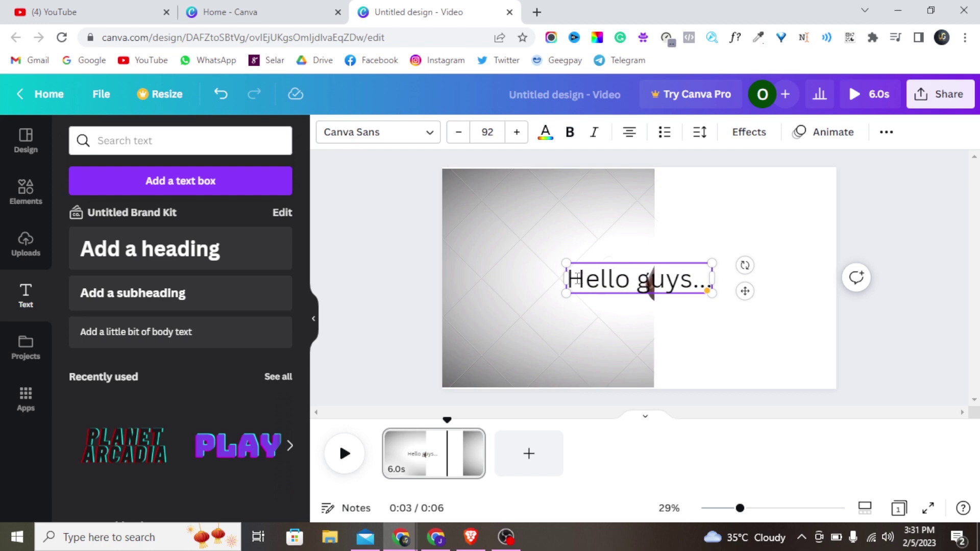
- Make the 'Hello guys...' heading bold and move it to the page's upper right
drag(575, 279, 707, 294)
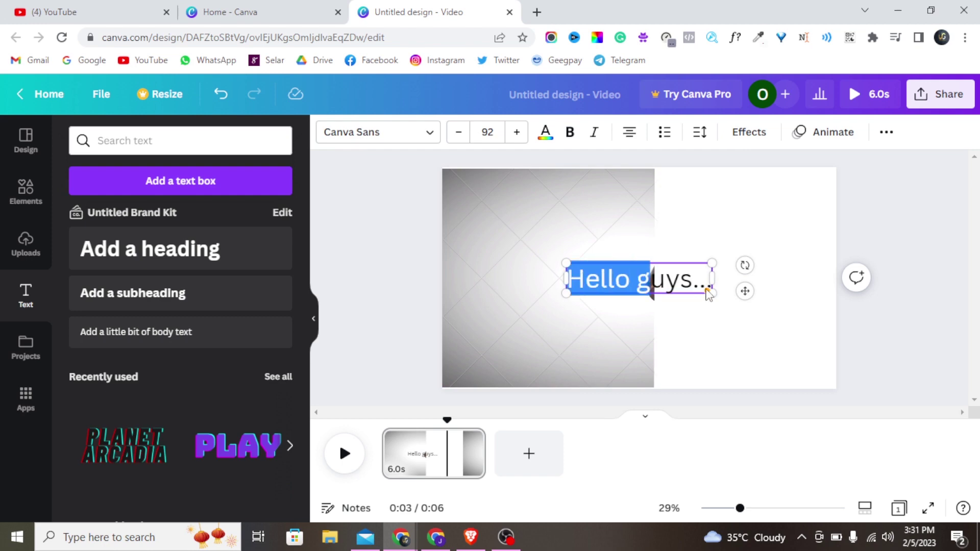
mouse_move(707, 288)
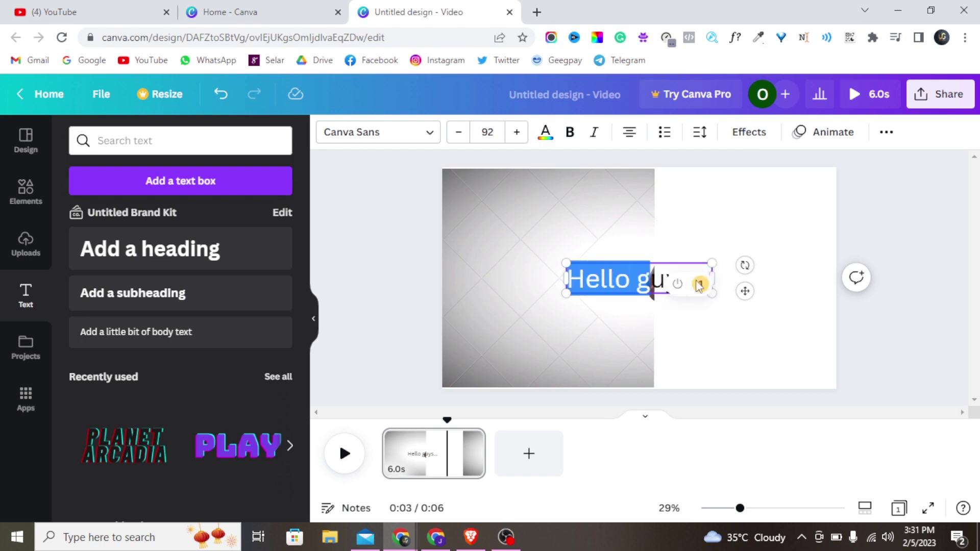
mouse_move(716, 284)
mouse_down()
mouse_move(608, 279)
mouse_move(707, 280)
mouse_up()
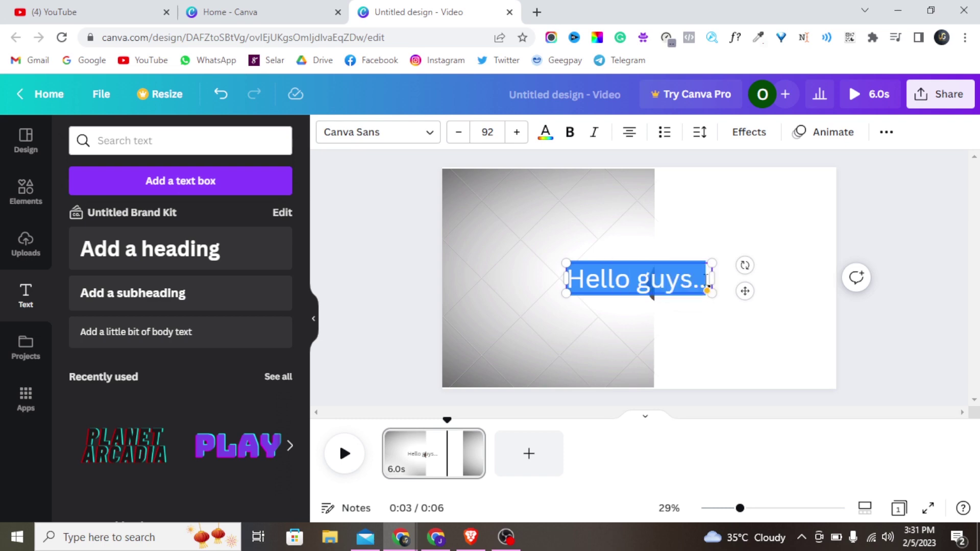
click(570, 134)
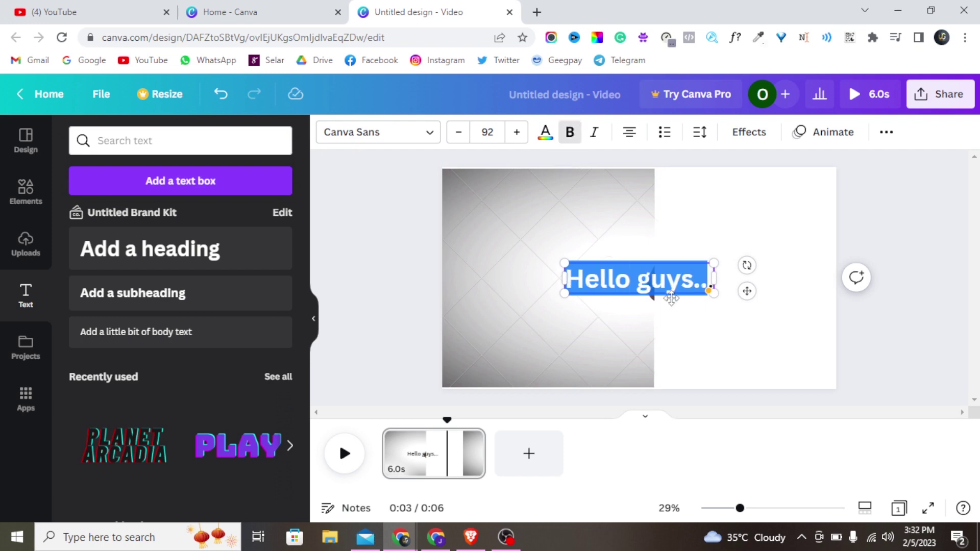
drag(671, 298, 781, 214)
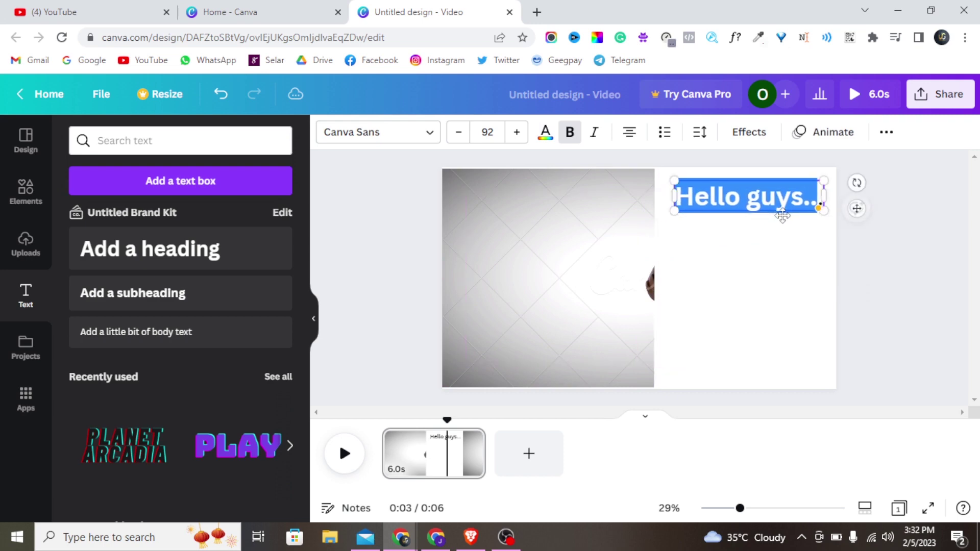
click(863, 248)
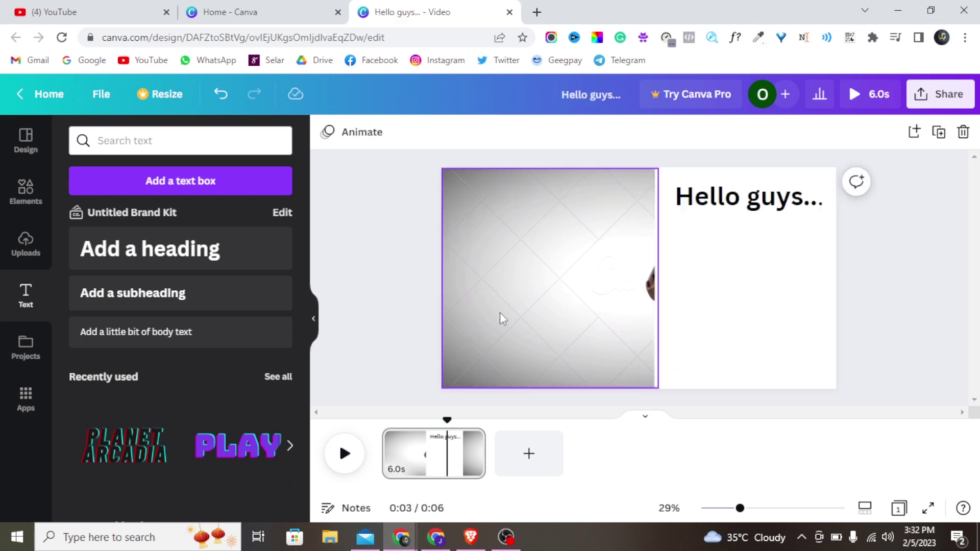
- Add a subheading reading 'You're welcome to my youtube channel today!'
click(134, 301)
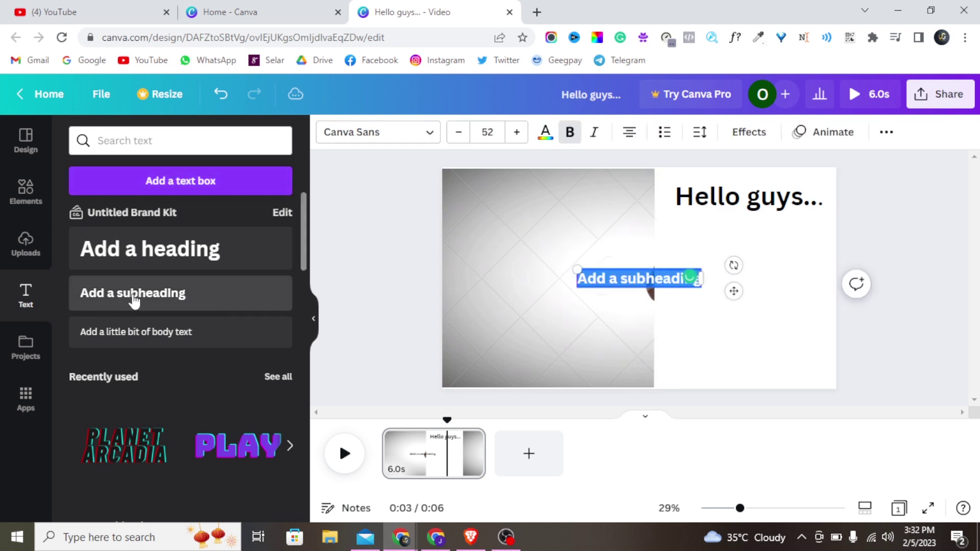
key(BackSpace)
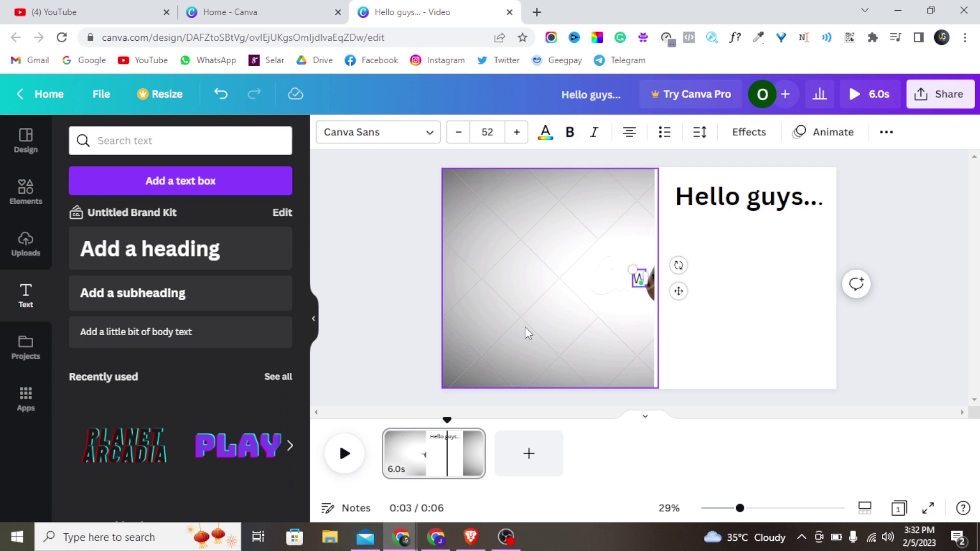
text(You)
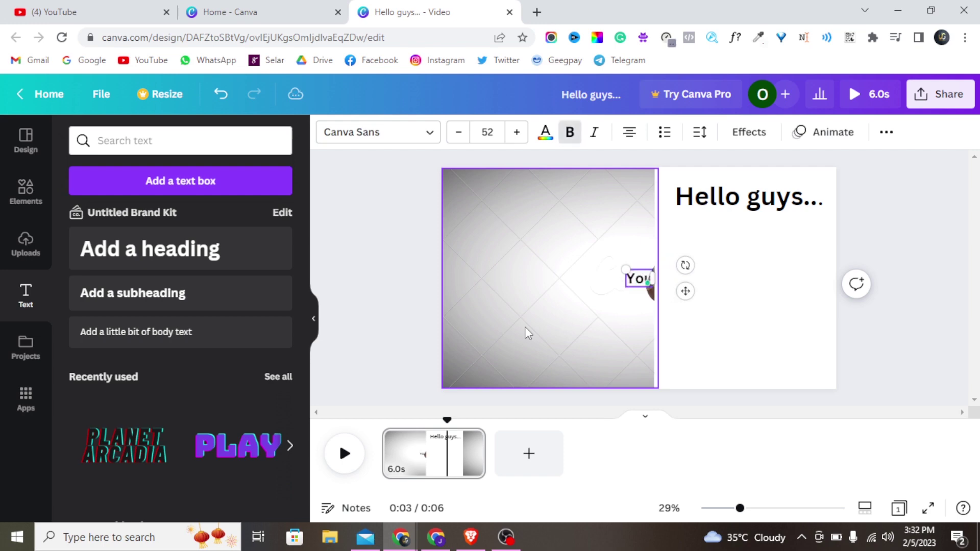
text('re we)
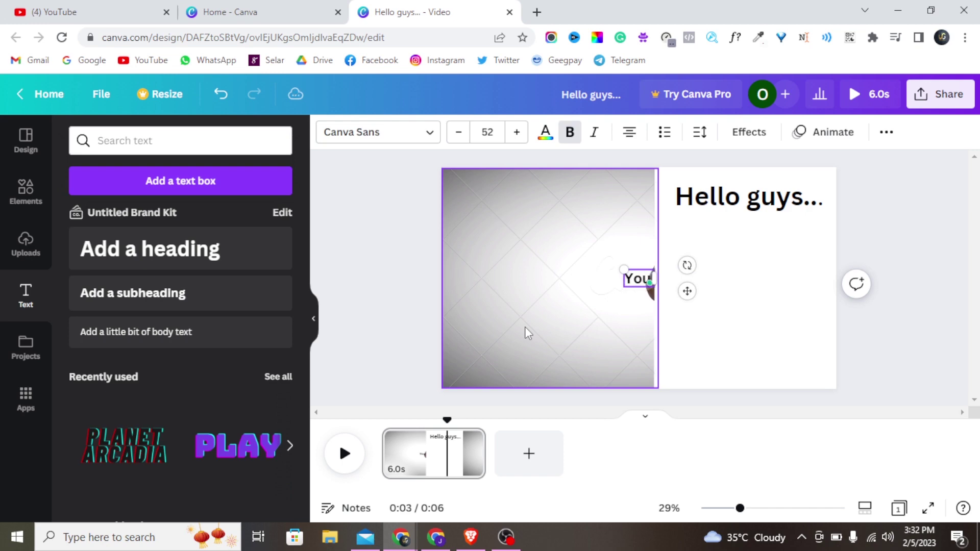
text(lco)
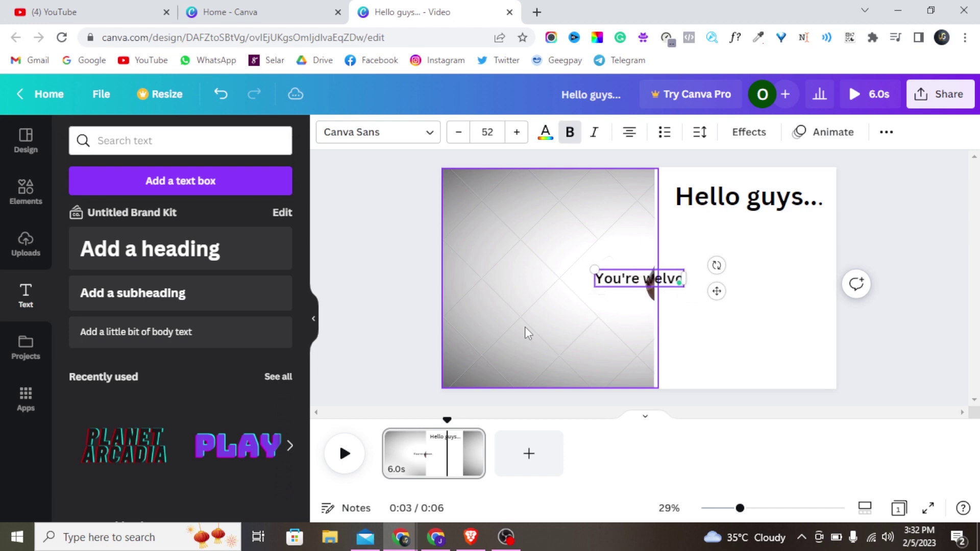
key(BackSpace)
key(BackSpace)
text(lc)
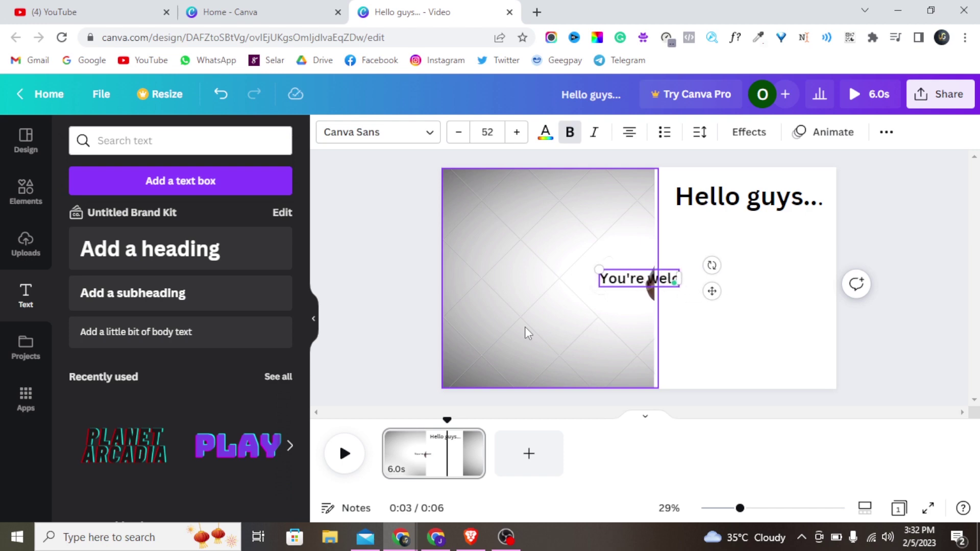
text(ome to)
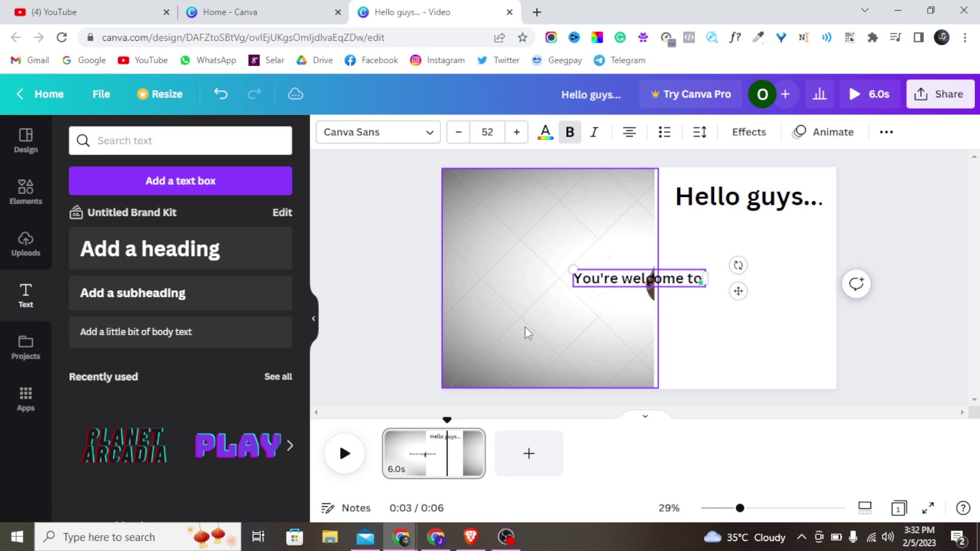
text( my yourt)
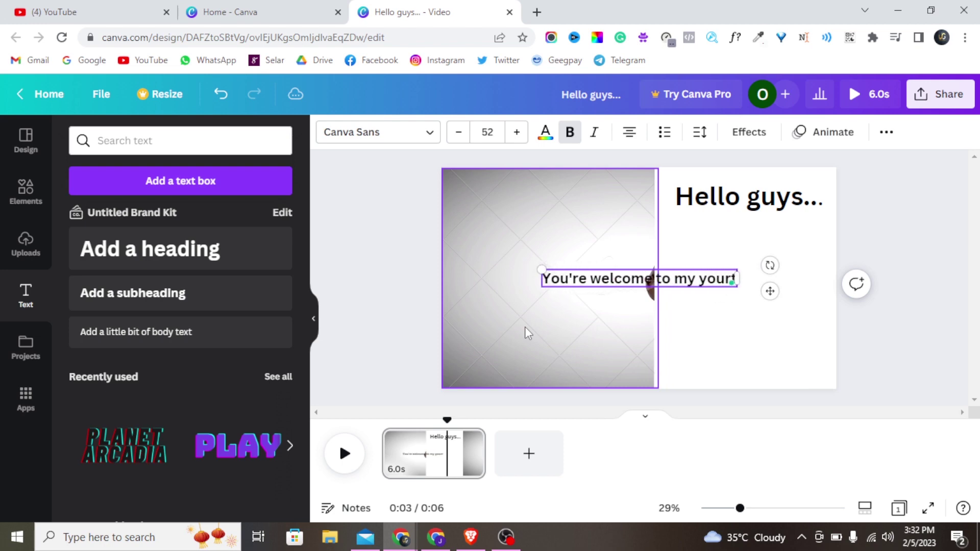
text(ube)
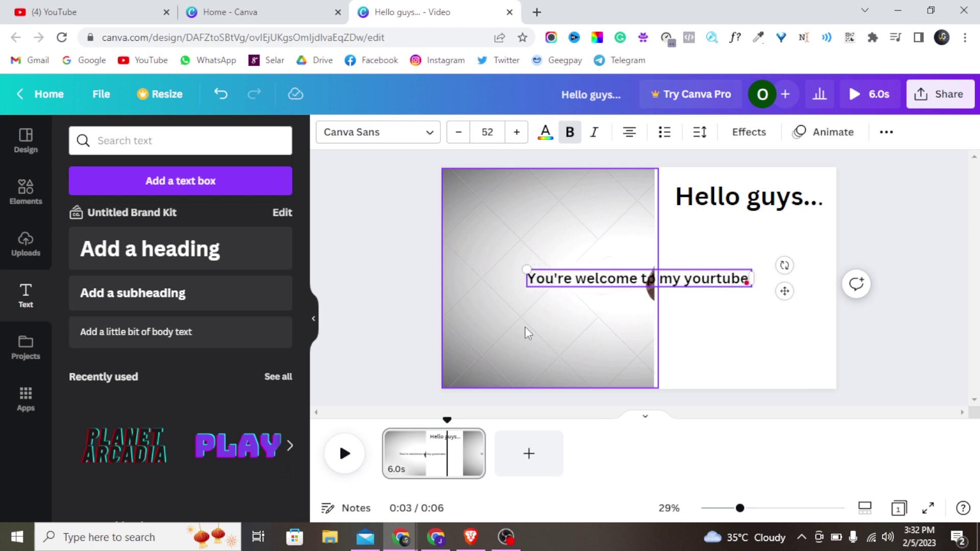
key(BackSpace)
key(BackSpace)
key(BackSpace)
key(BackSpace)
key(BackSpace)
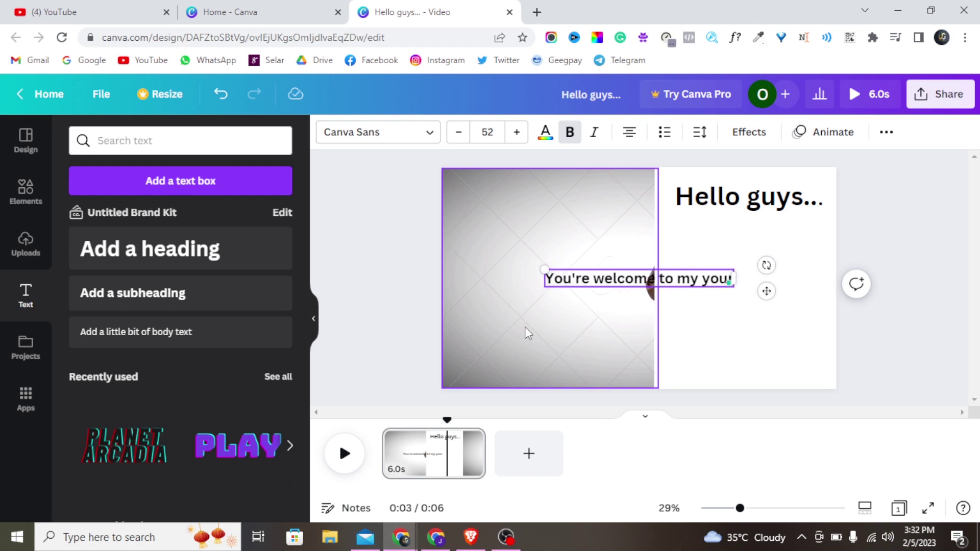
text(tube)
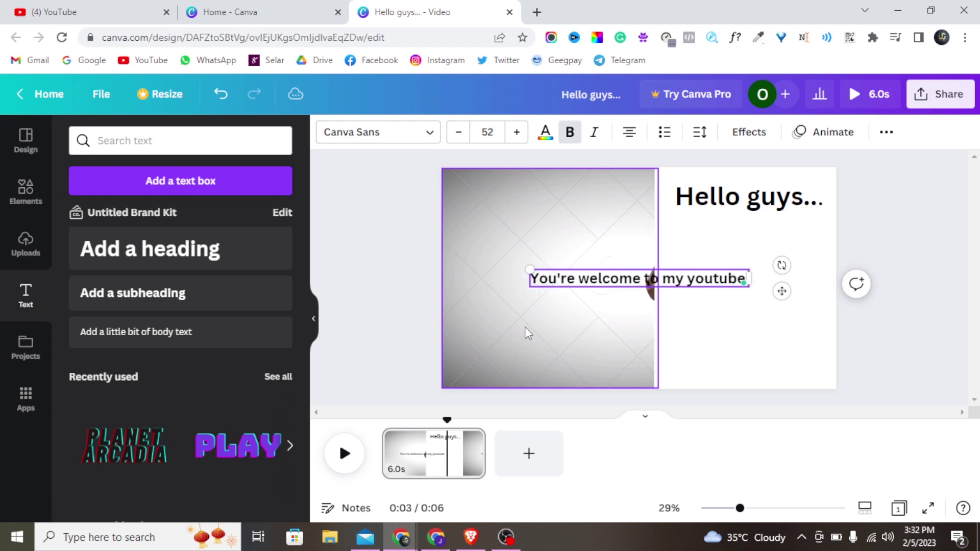
text( channel to)
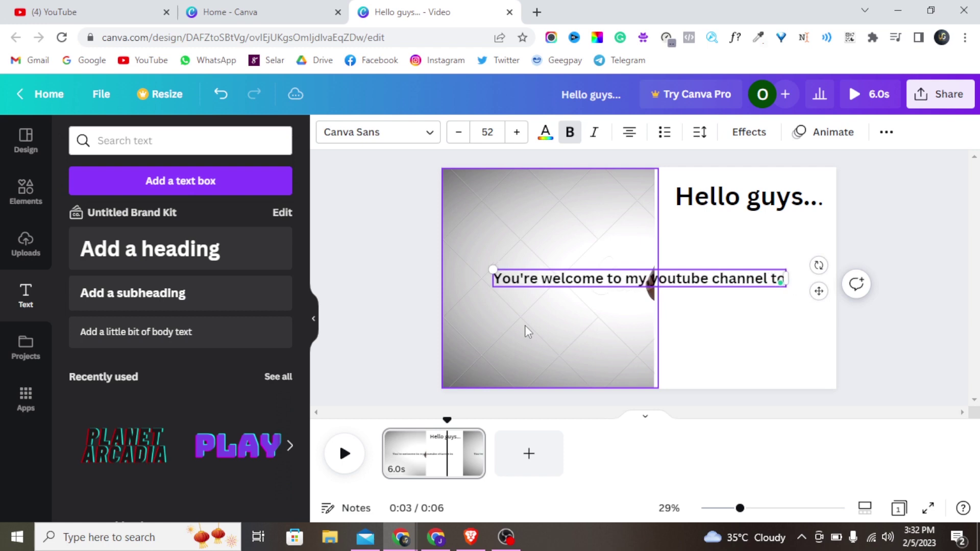
text(day)
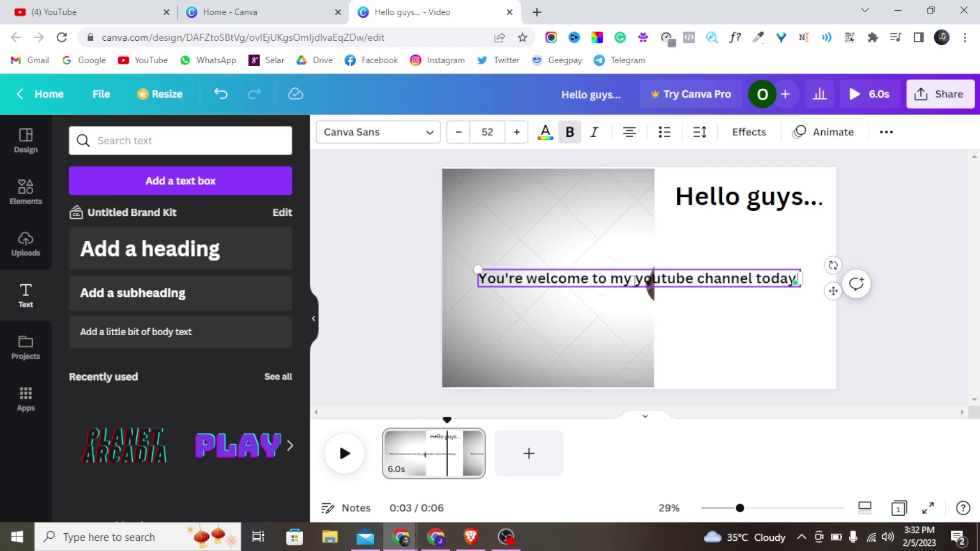
text(!)
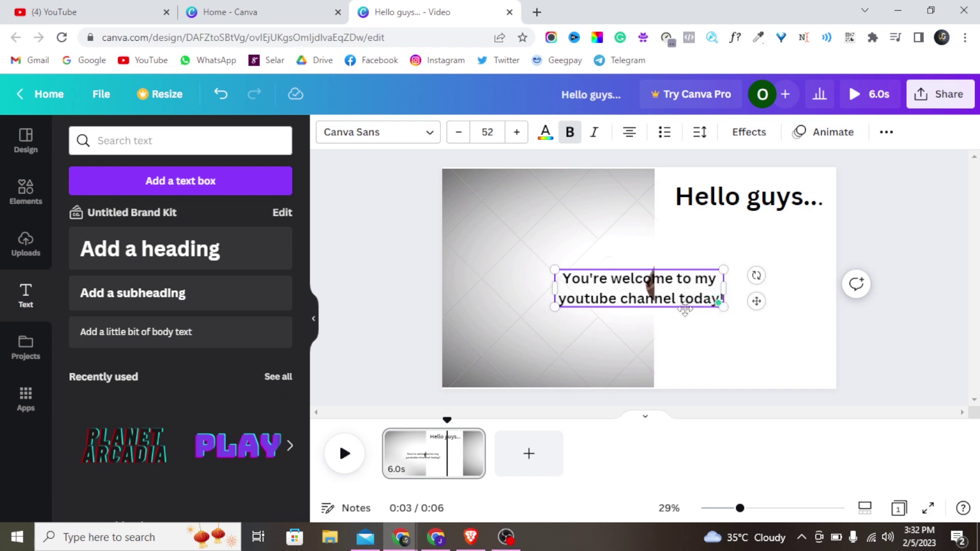
- Move the welcome line onto the white area and nudge the heading slightly lower
drag(685, 309, 789, 301)
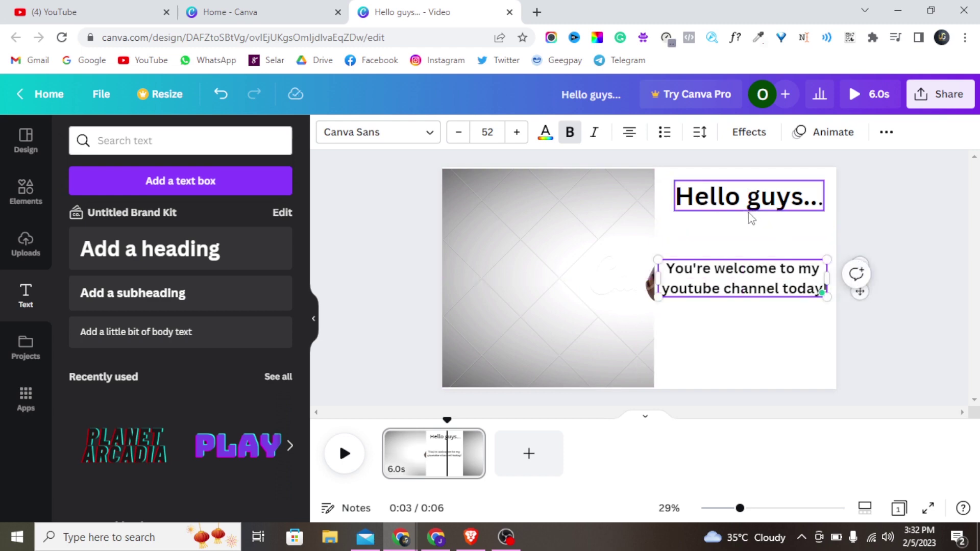
click(750, 223)
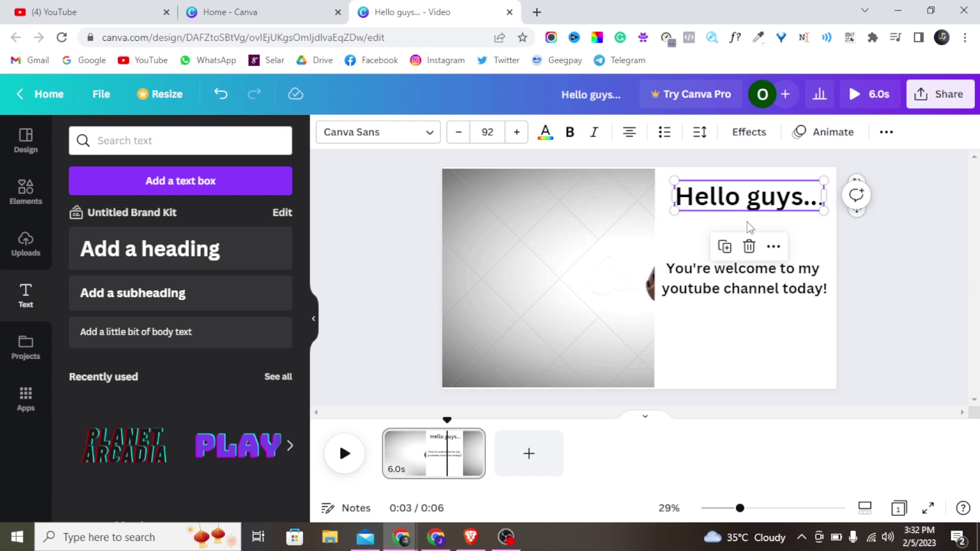
drag(748, 214, 743, 227)
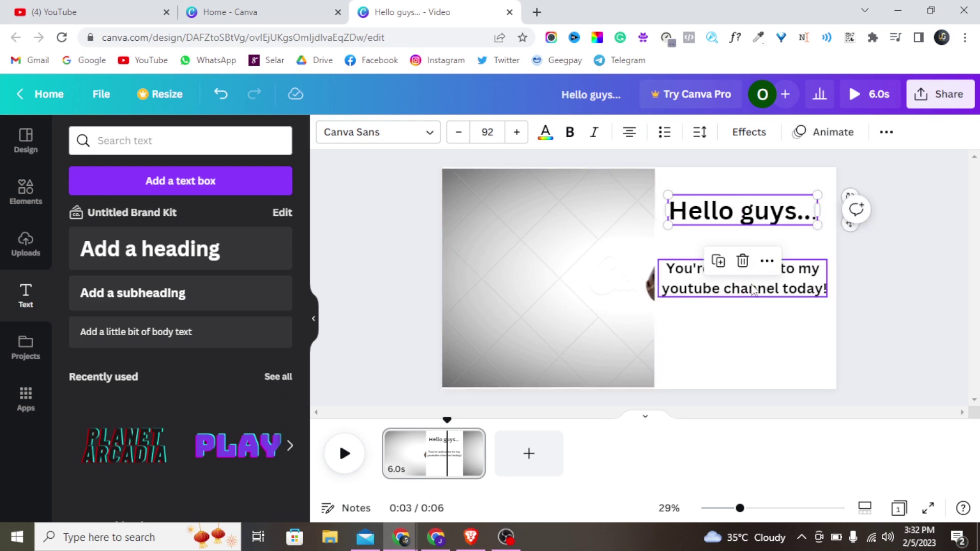
click(849, 291)
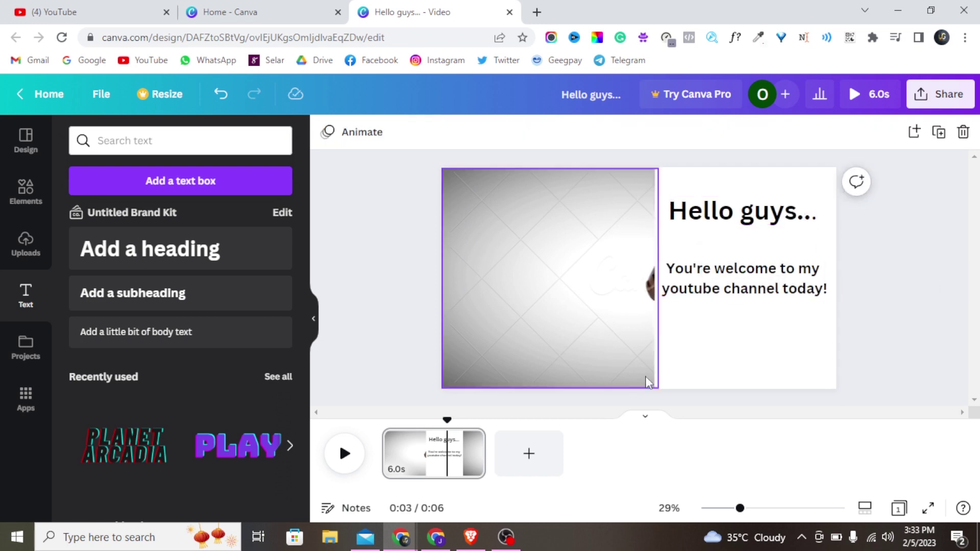
mouse_move(483, 452)
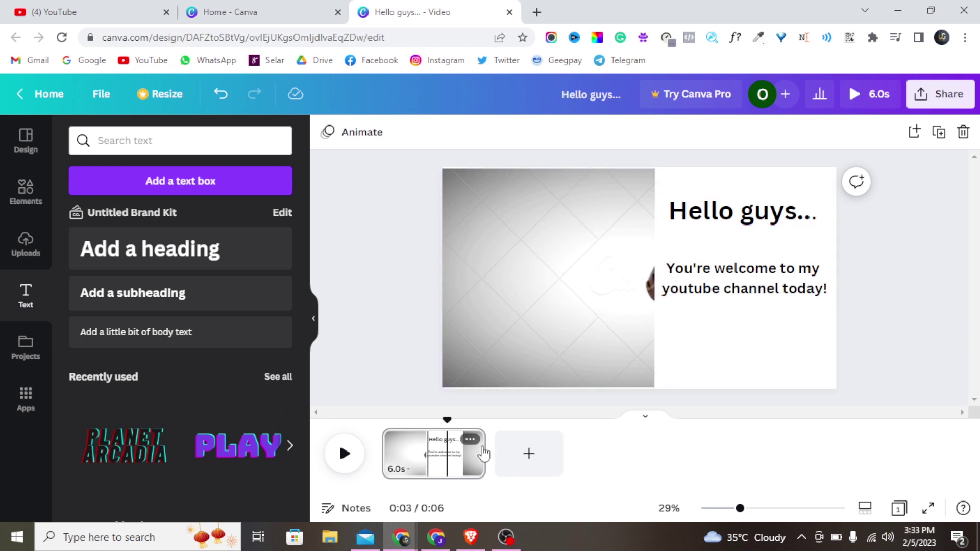
click(392, 458)
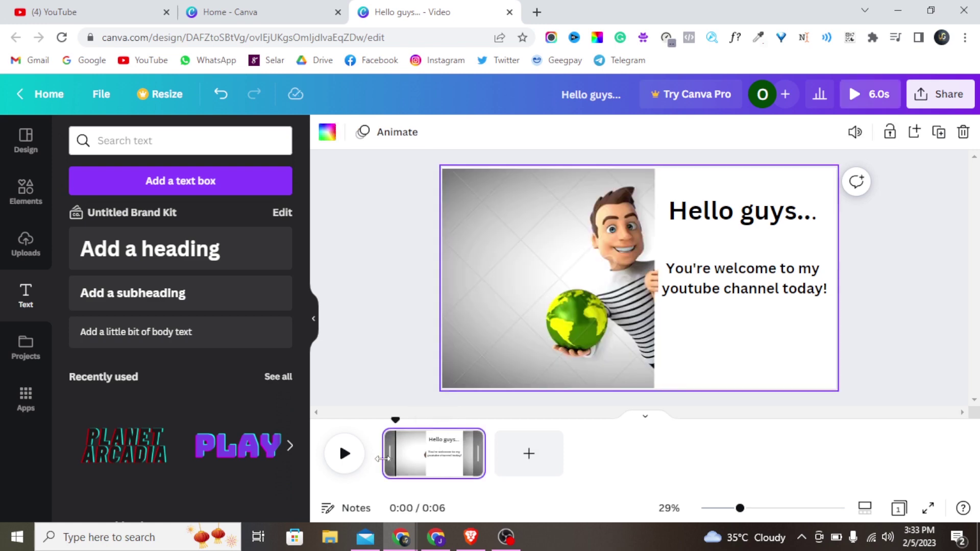
click(345, 456)
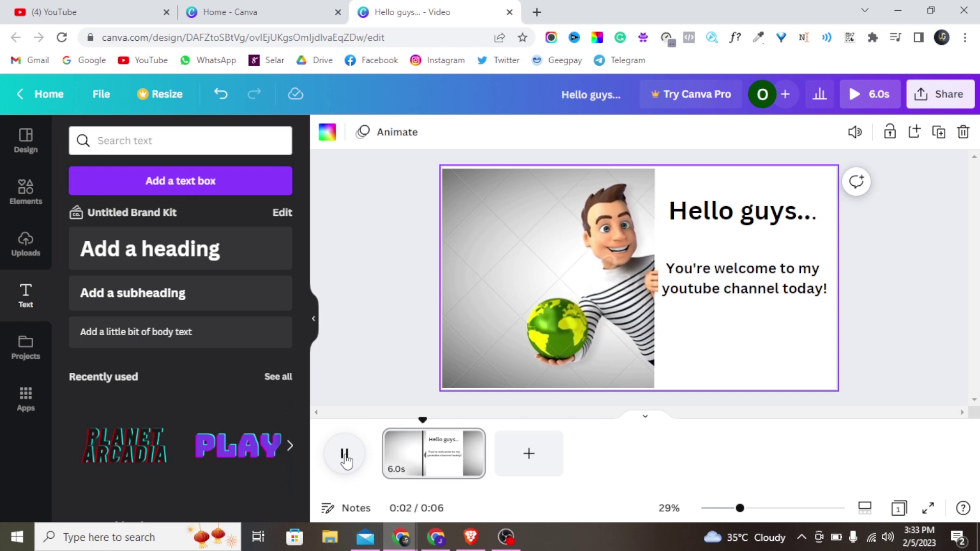
click(345, 456)
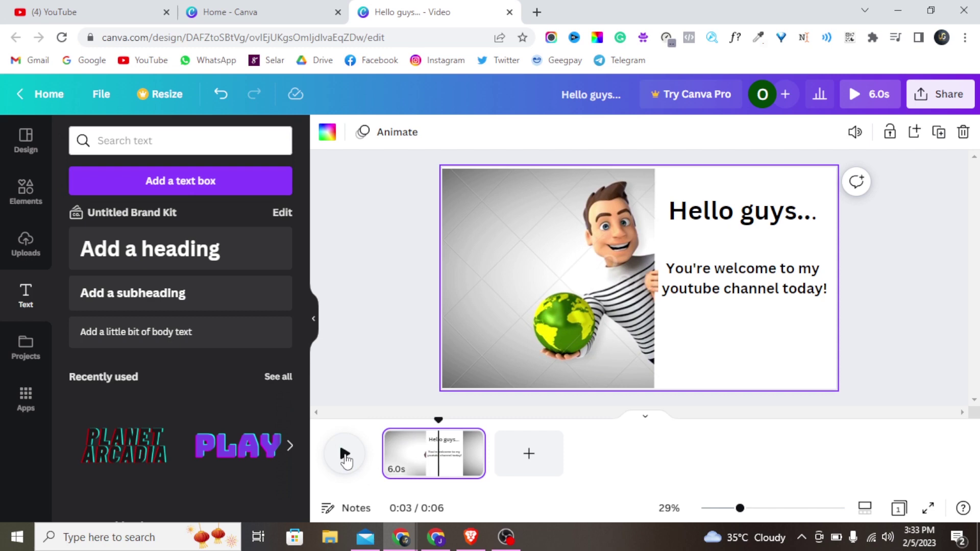
- Try Baseline, Pop and Wipe on the 'Hello guys...' heading, then apply Bounce
click(748, 225)
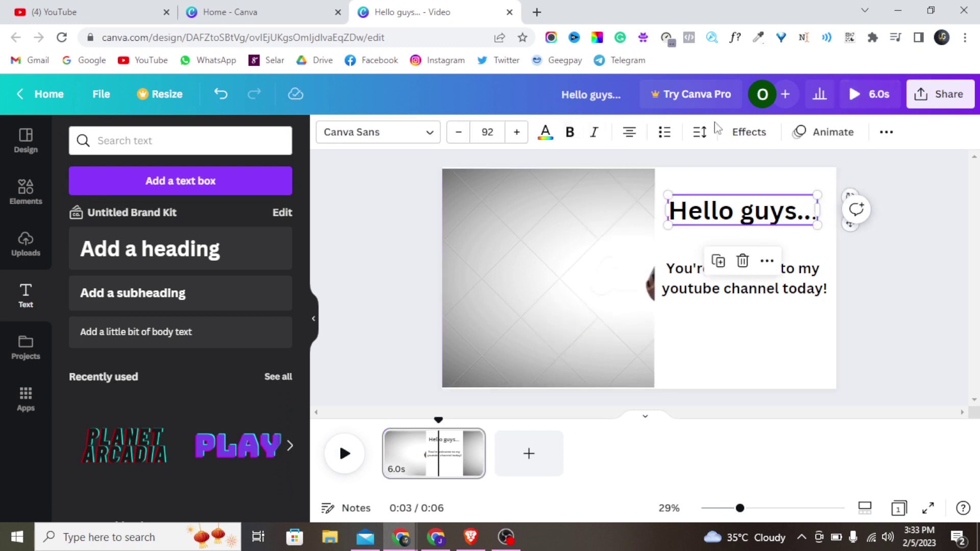
click(826, 140)
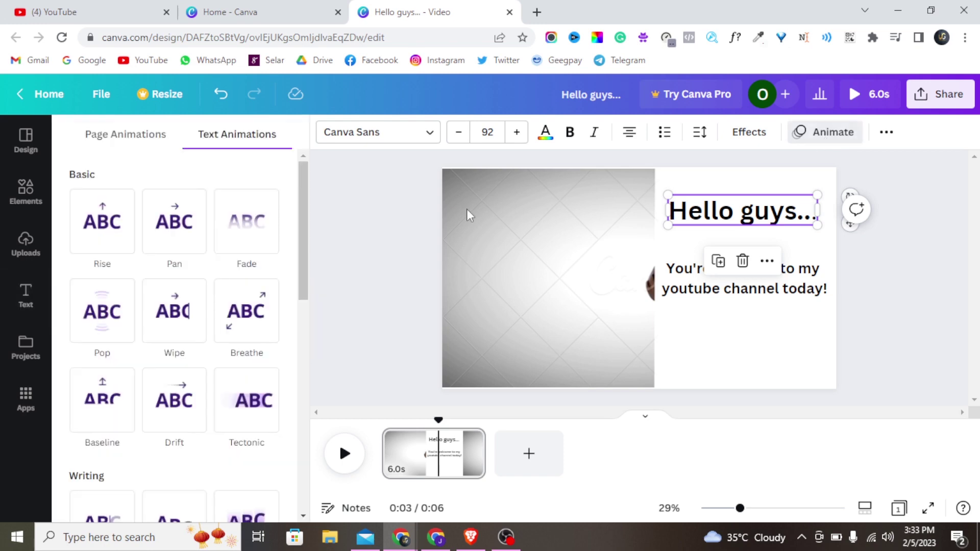
click(104, 391)
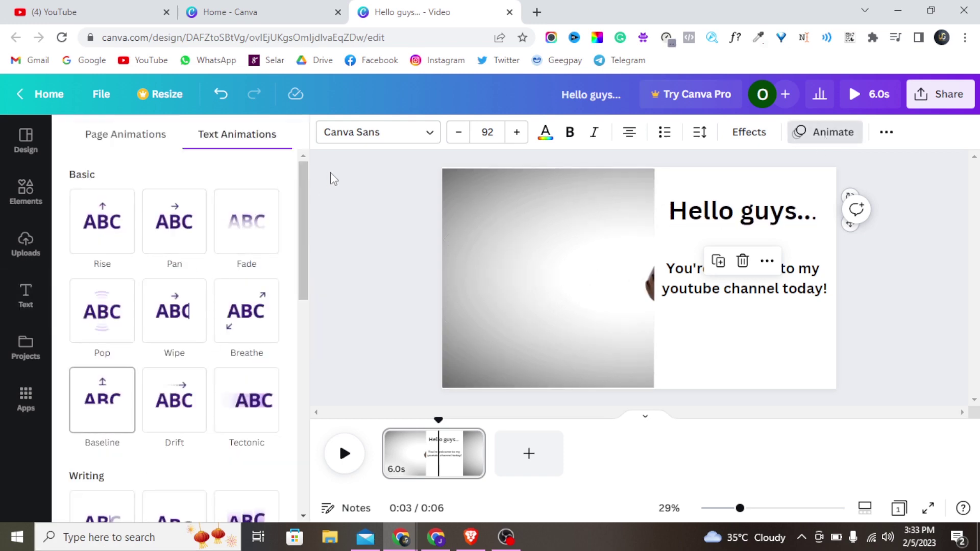
click(125, 338)
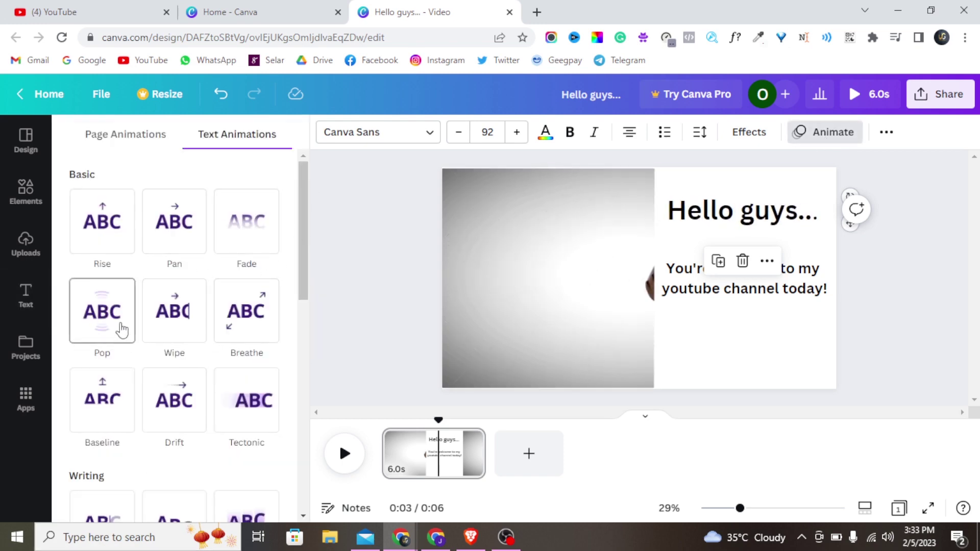
click(148, 339)
scroll(145, 361, down, 1)
scroll(146, 366, down, 10)
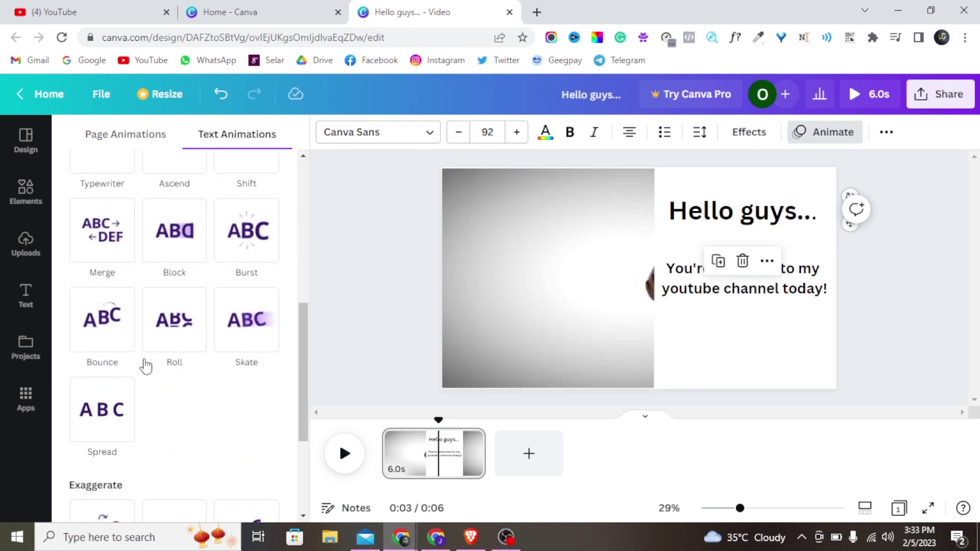
scroll(145, 365, up, 5)
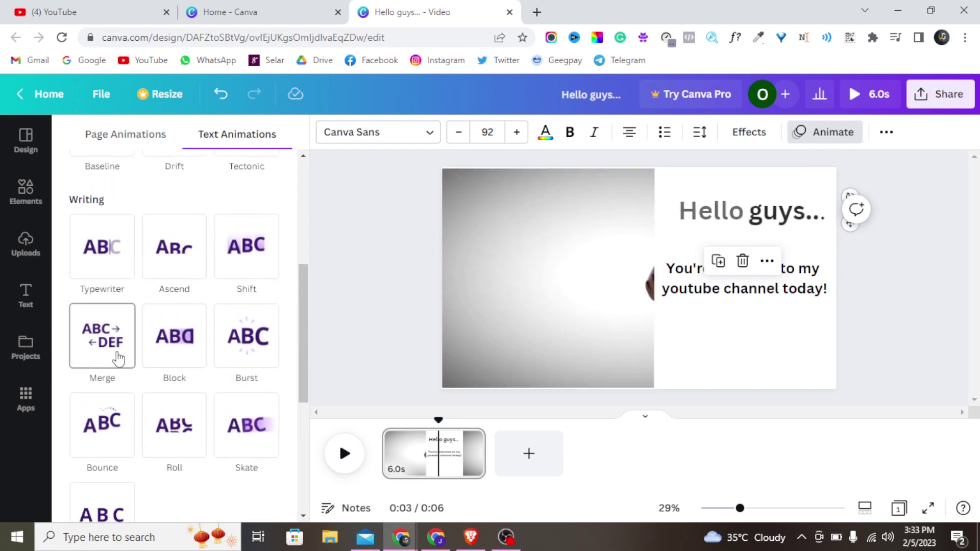
click(99, 456)
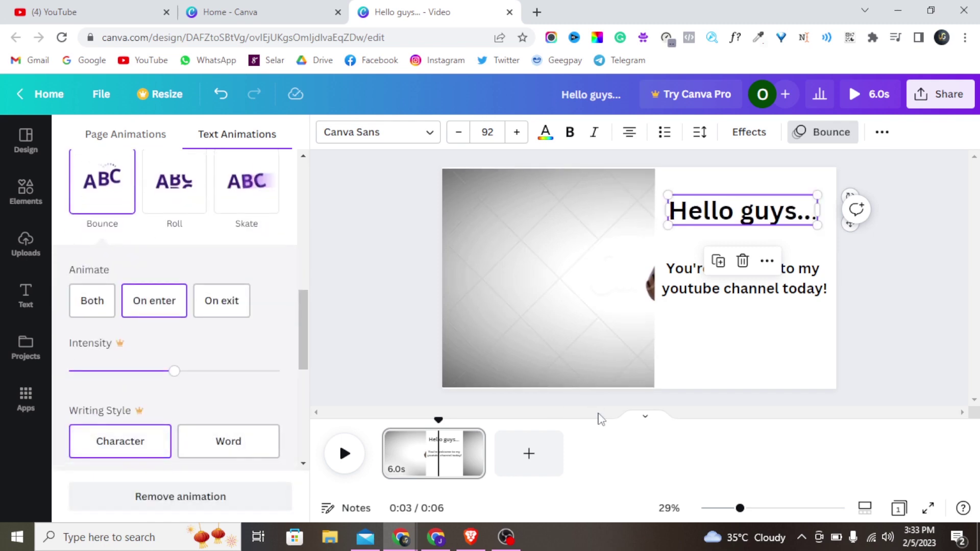
- Give the welcome subtitle the Typewriter text animation
click(807, 298)
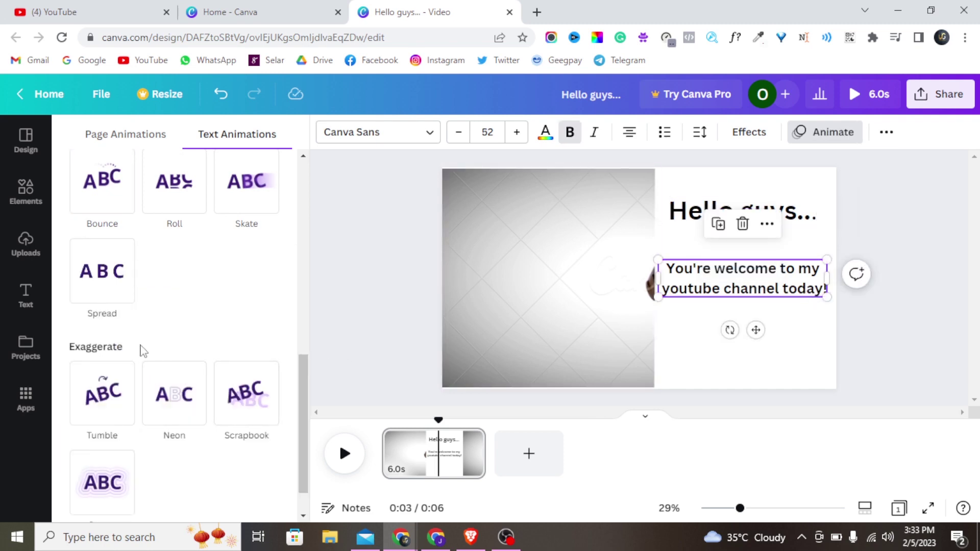
scroll(143, 351, up, 4)
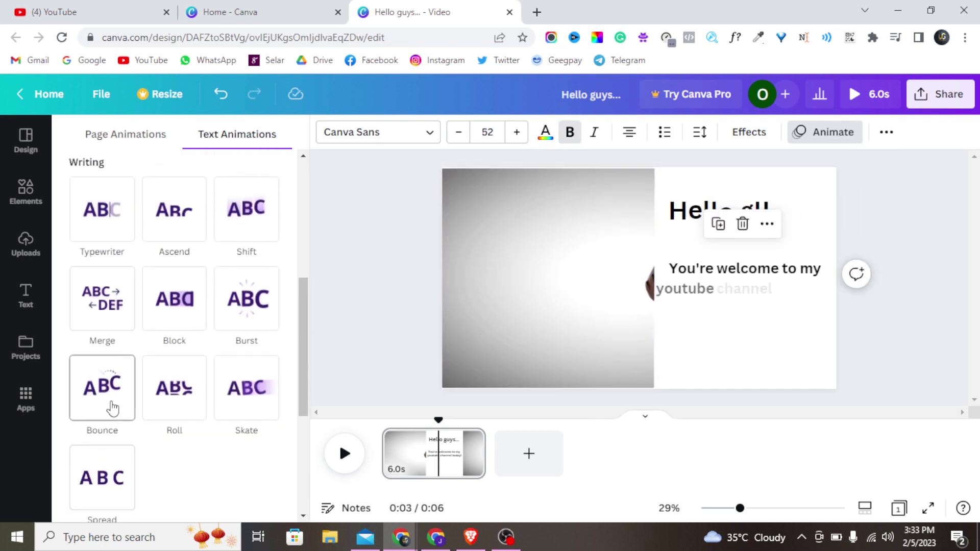
click(105, 223)
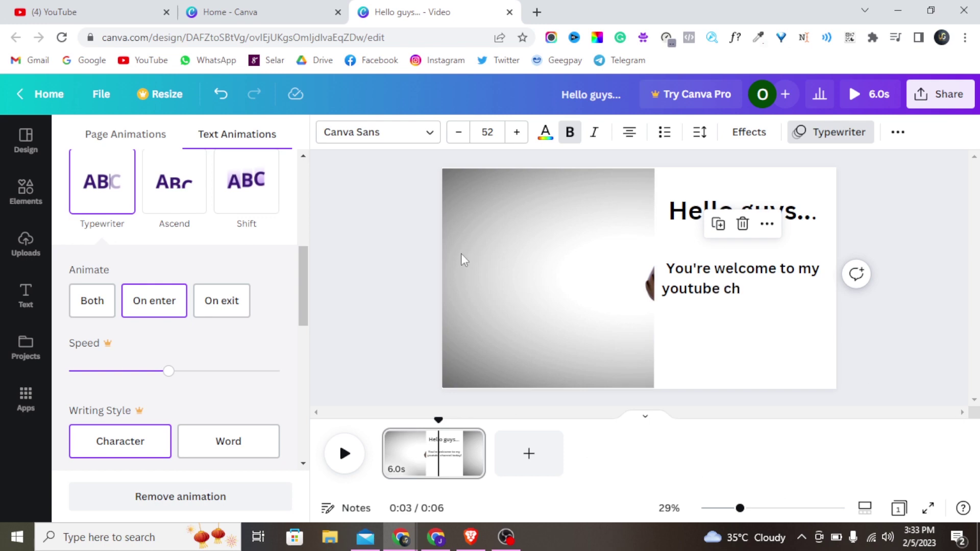
- Preview the greeting page's animations, then add a blank 5.0s second page
click(387, 449)
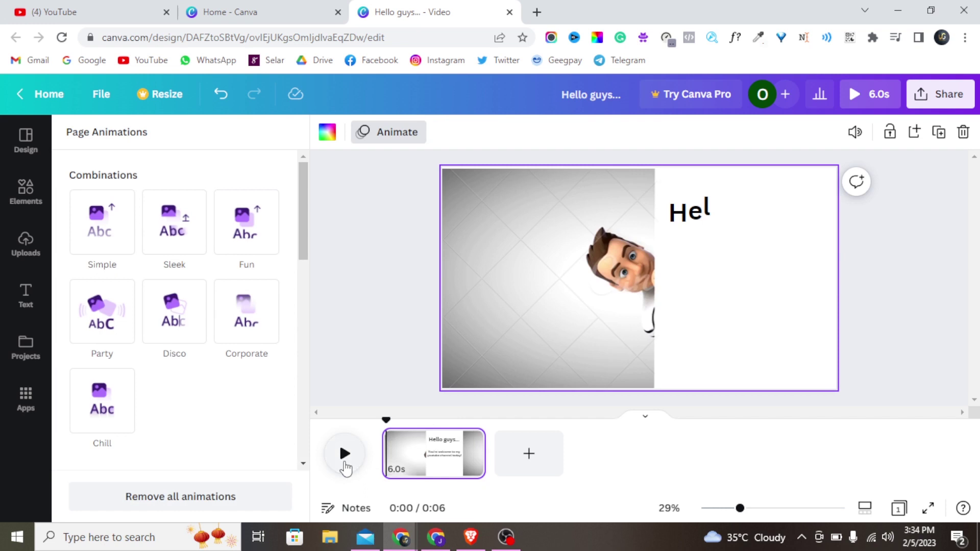
click(345, 455)
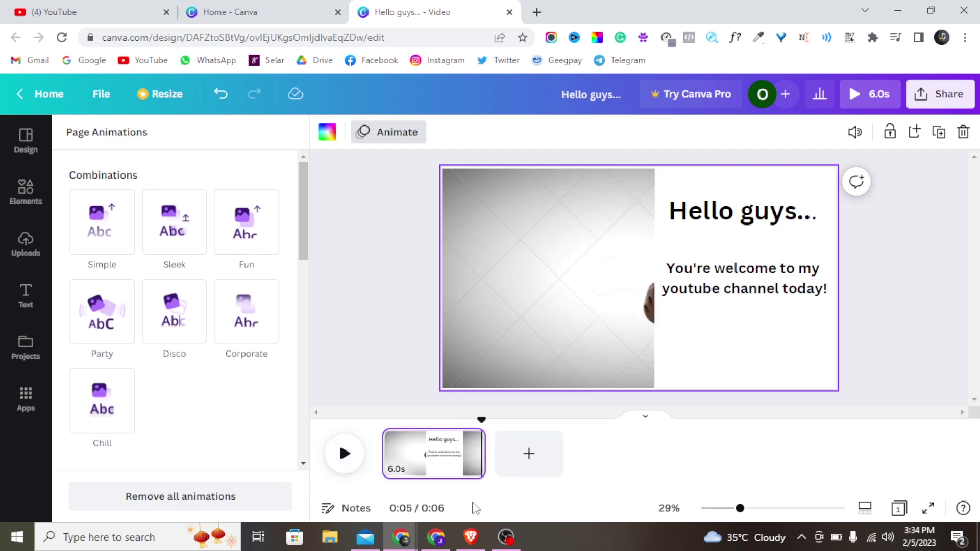
click(540, 465)
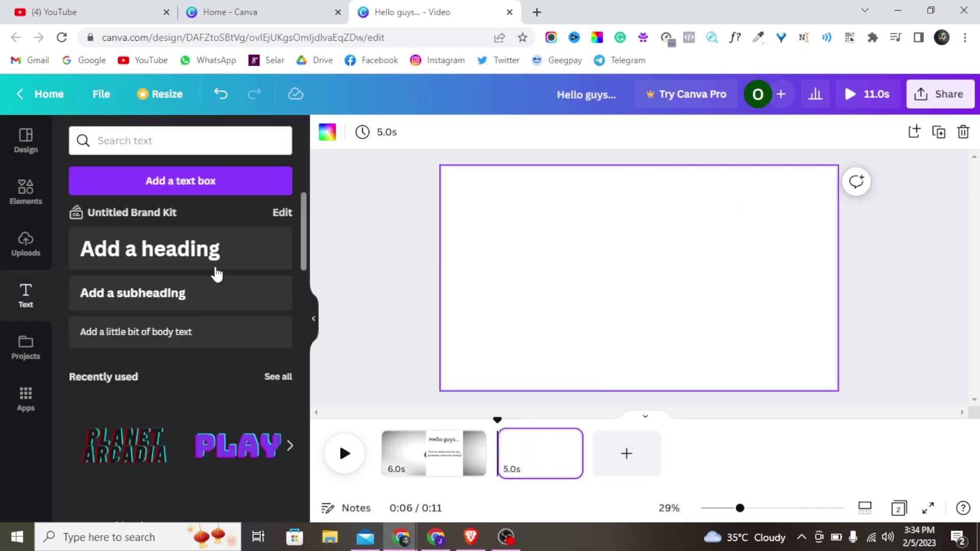
- Add the recently used 12-second character video to page 2
click(27, 194)
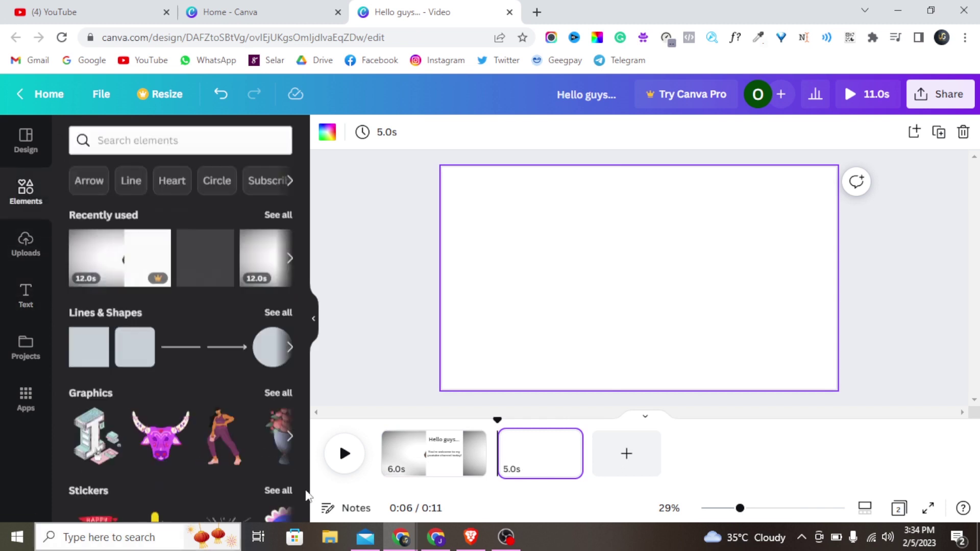
click(289, 260)
click(145, 279)
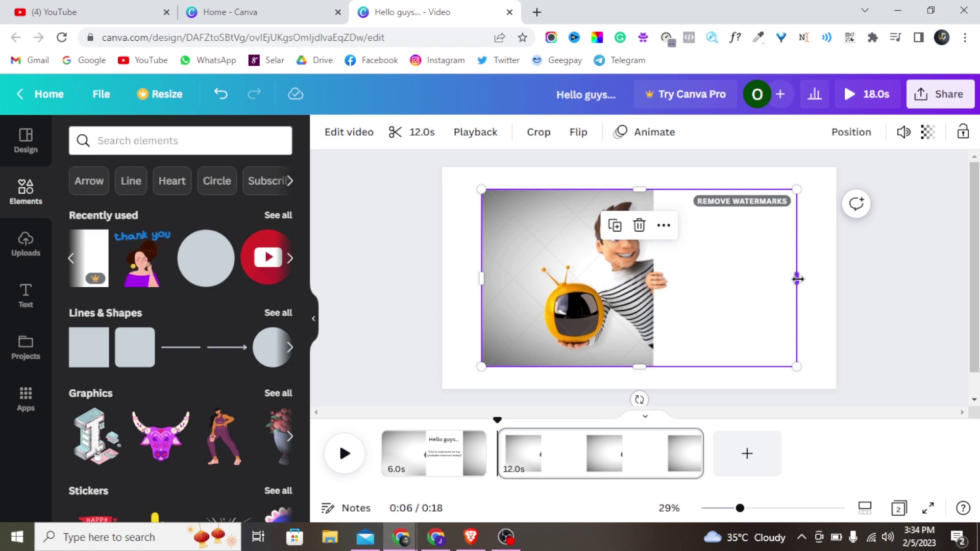
- Resize the video to fill the page height and position it at the top-left
drag(797, 279, 661, 288)
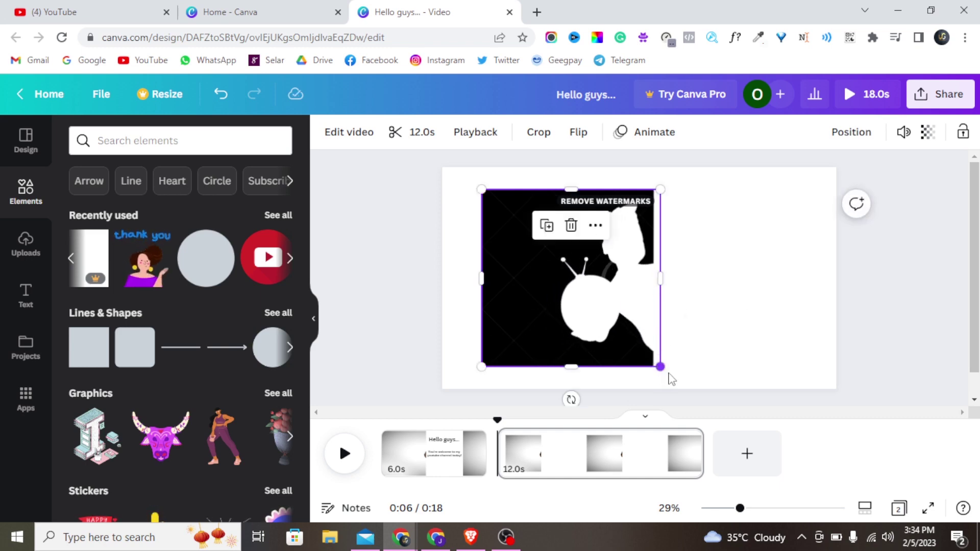
drag(669, 373, 694, 400)
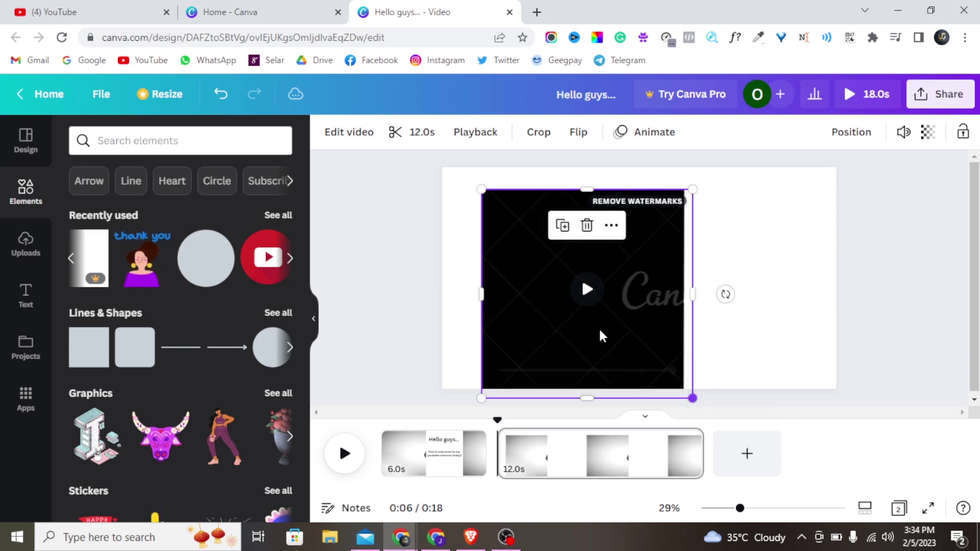
drag(592, 329, 553, 308)
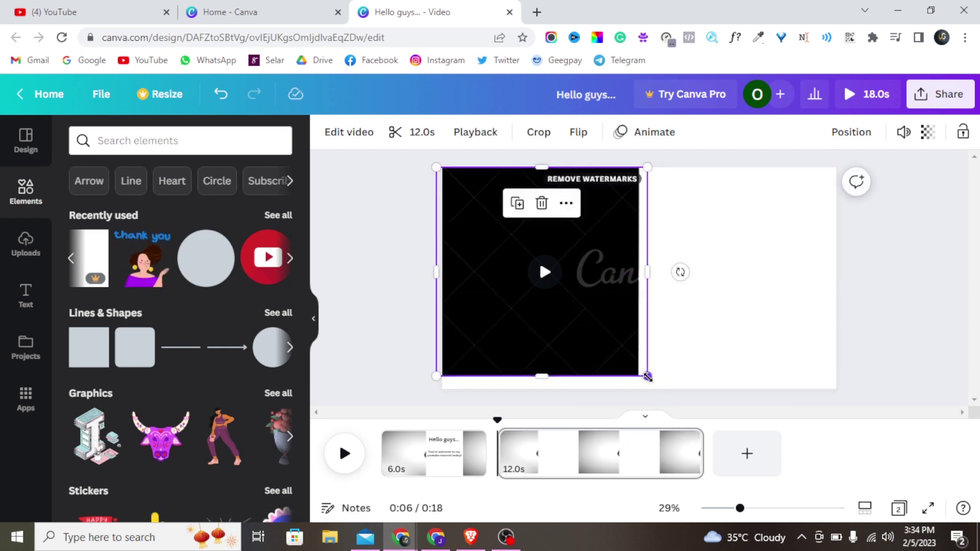
drag(647, 377, 660, 391)
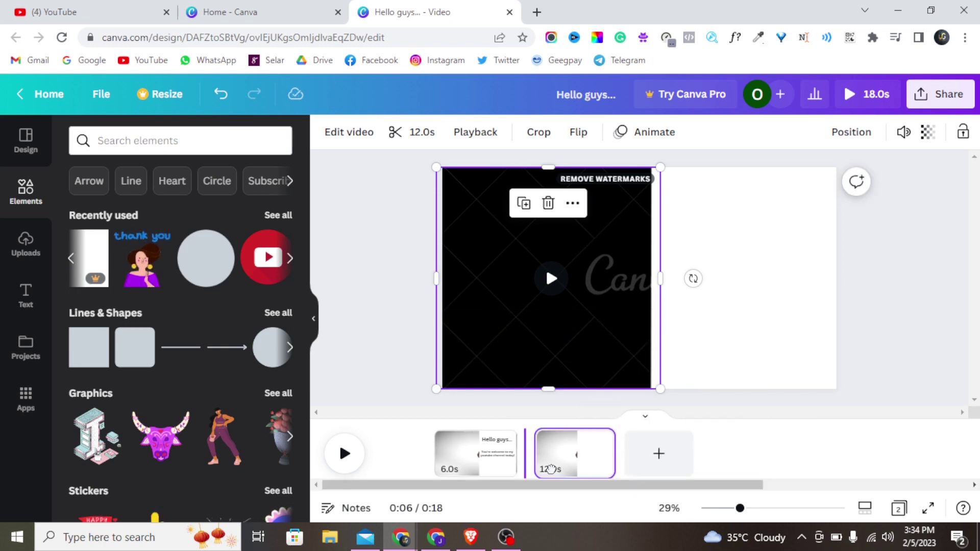
- Trim the page 2 clip to 6.0 seconds so the video totals 12 seconds
click(550, 468)
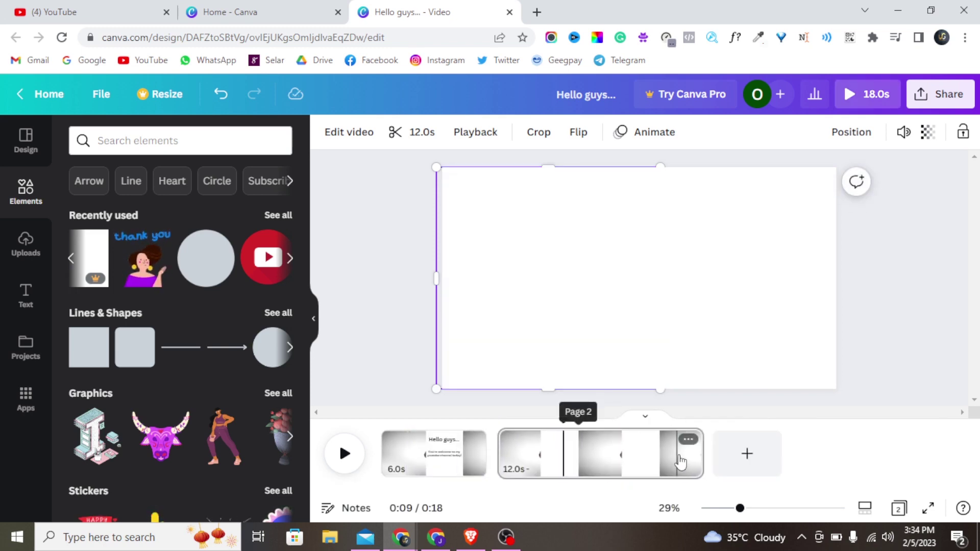
drag(702, 454, 578, 471)
click(540, 475)
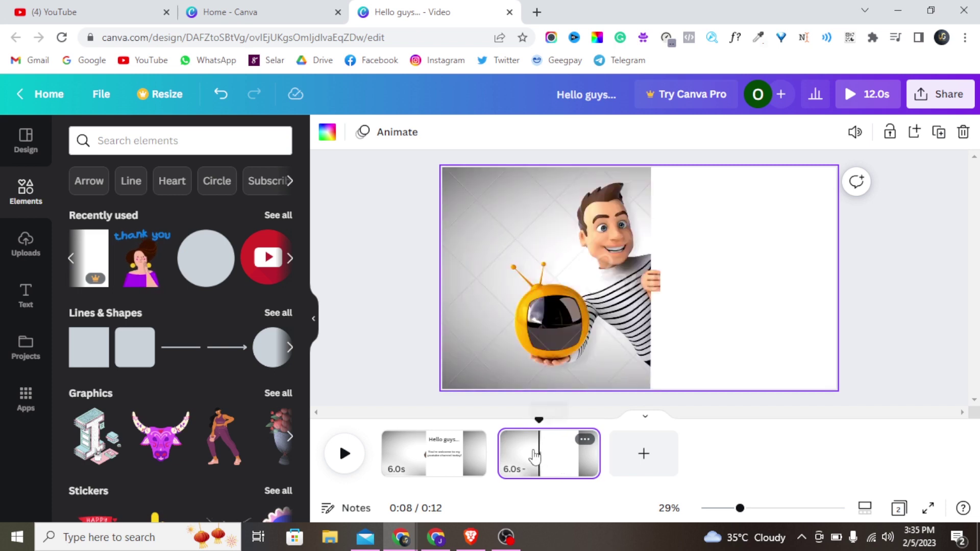
drag(518, 460, 529, 447)
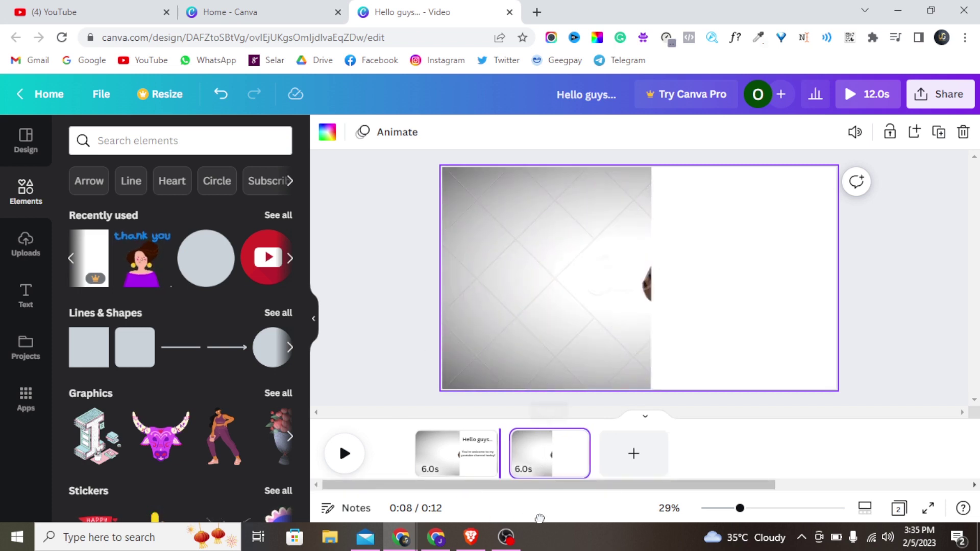
drag(331, 460, 427, 483)
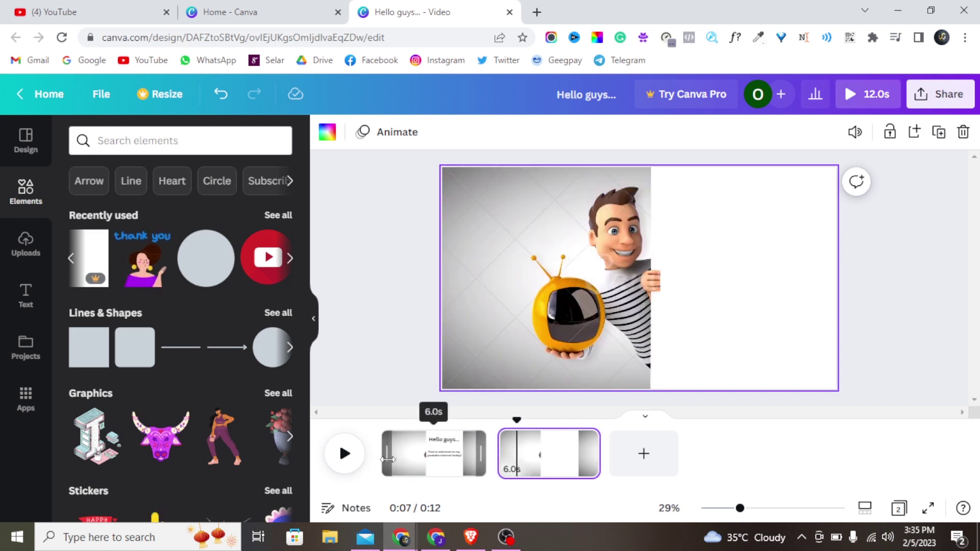
- Preview the video from page 1, then pause playback
click(387, 459)
click(342, 454)
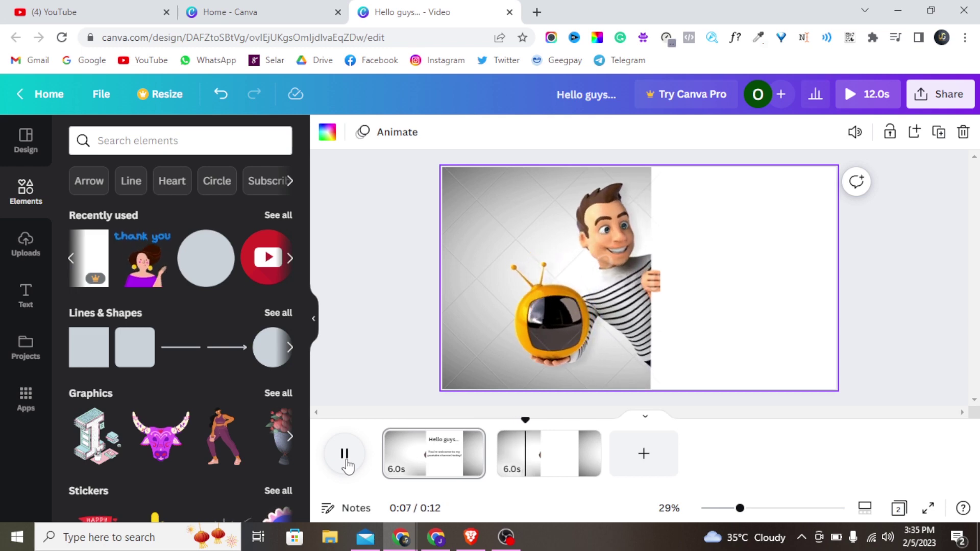
click(345, 454)
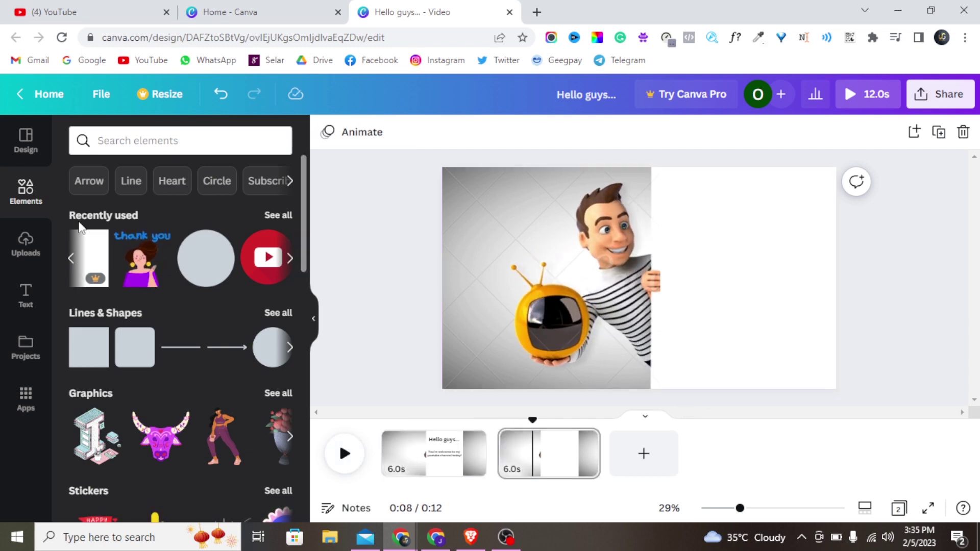
- Search the elements library for '3d char' and filter the results to Videos
click(116, 141)
text(3d c)
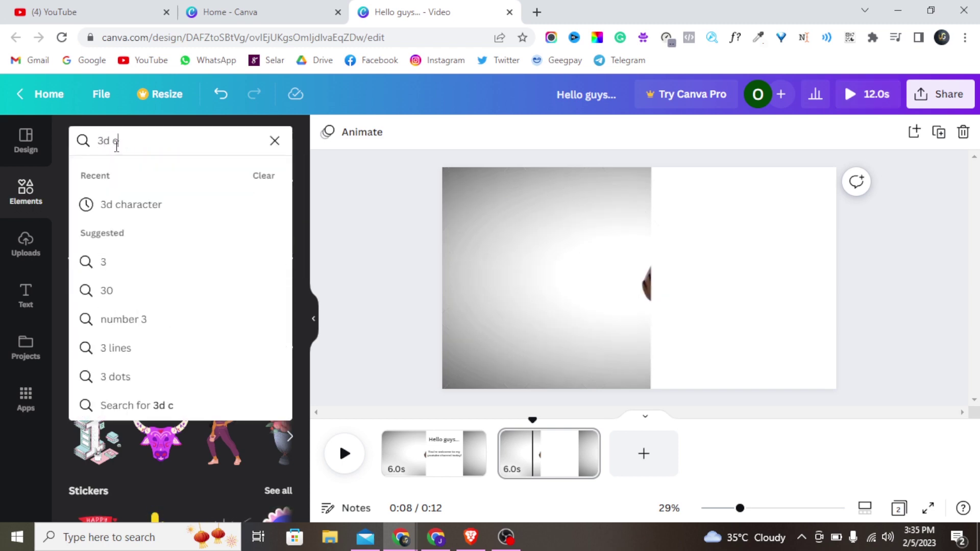
text(har)
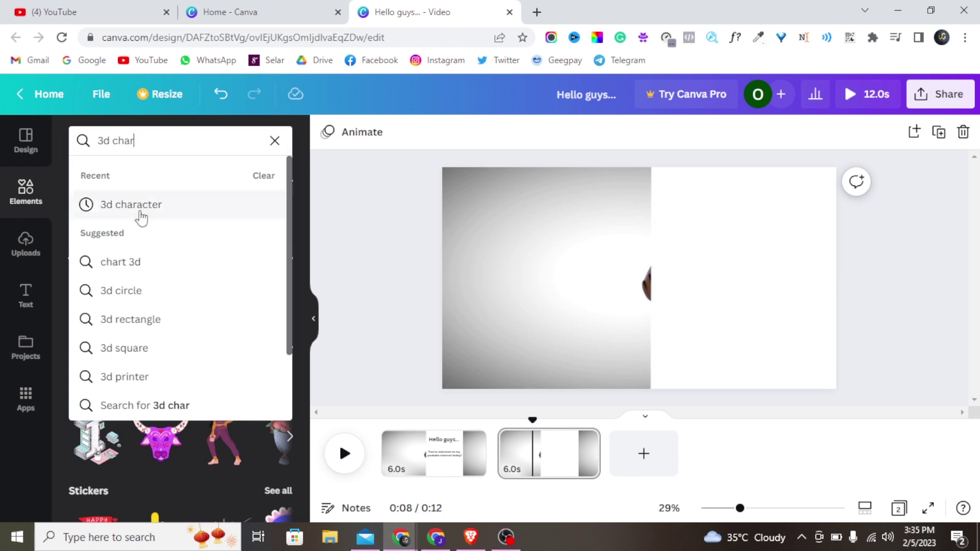
click(139, 209)
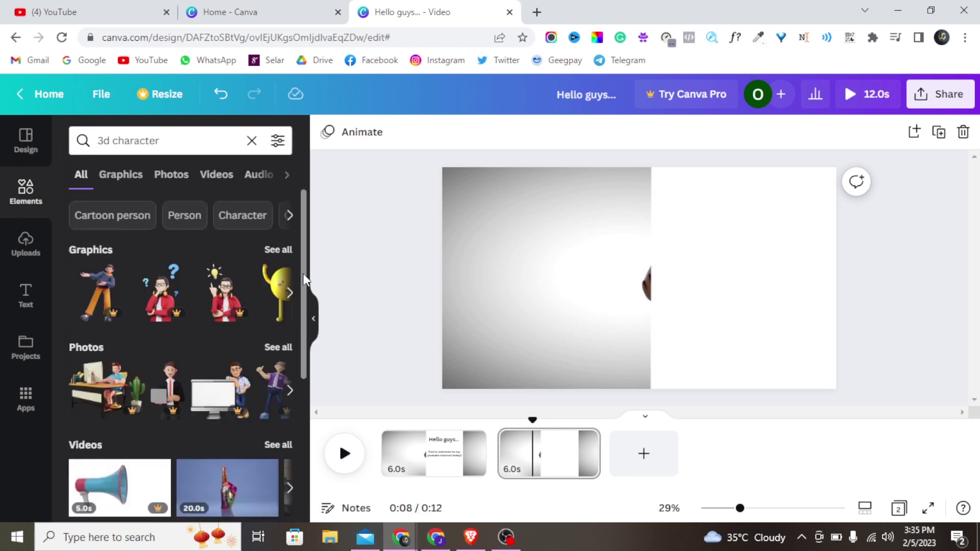
scroll(303, 280, down, 4)
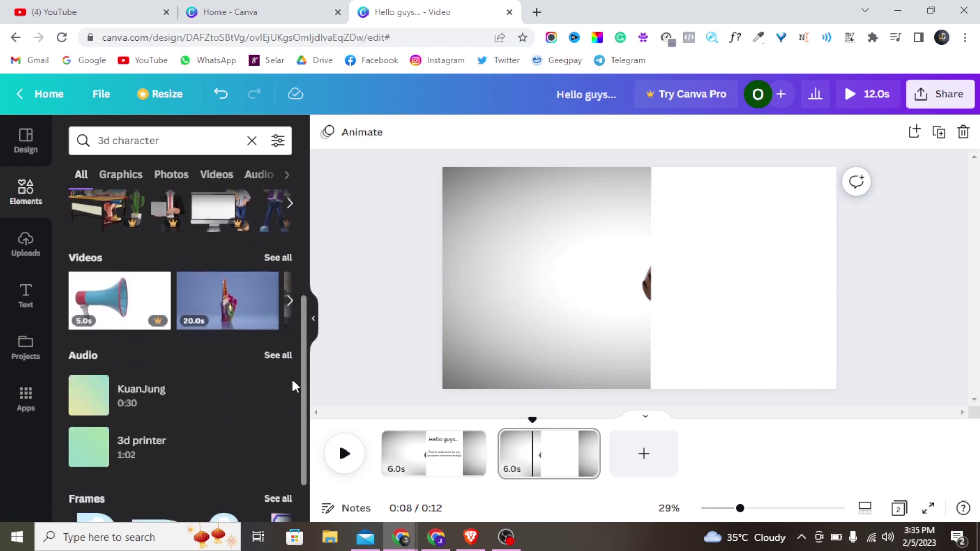
scroll(292, 378, up, 2)
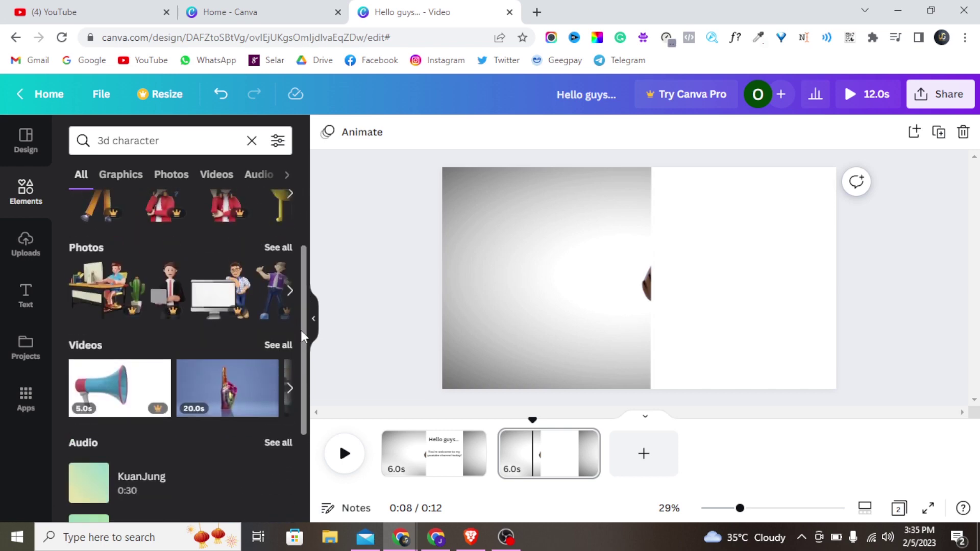
click(230, 179)
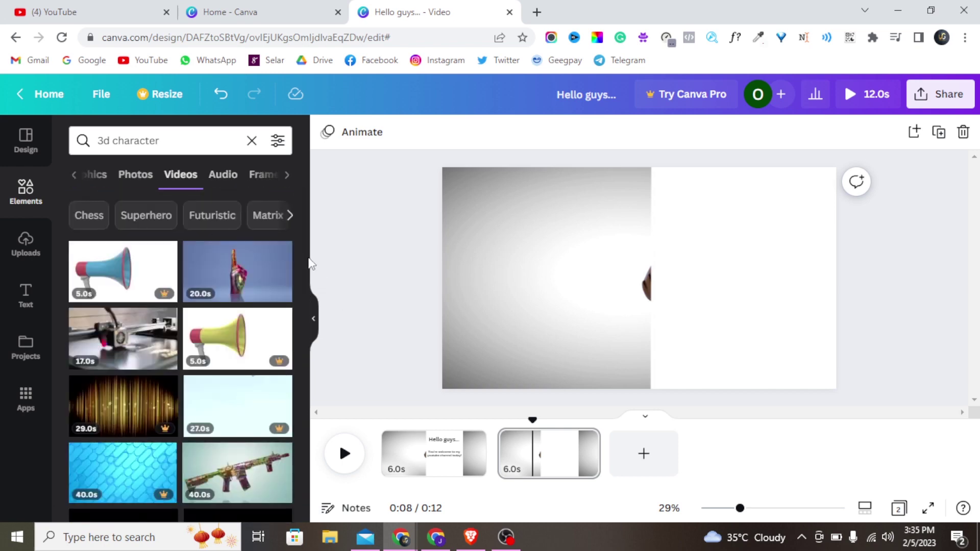
- Add a 3D character video from the results to page 2, then undo it
scroll(304, 271, down, 10)
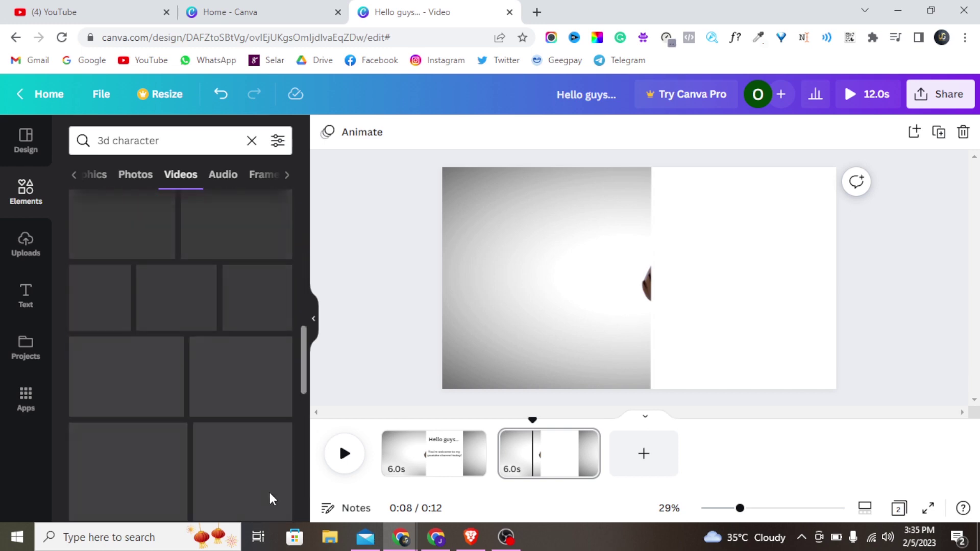
scroll(269, 494, down, 3)
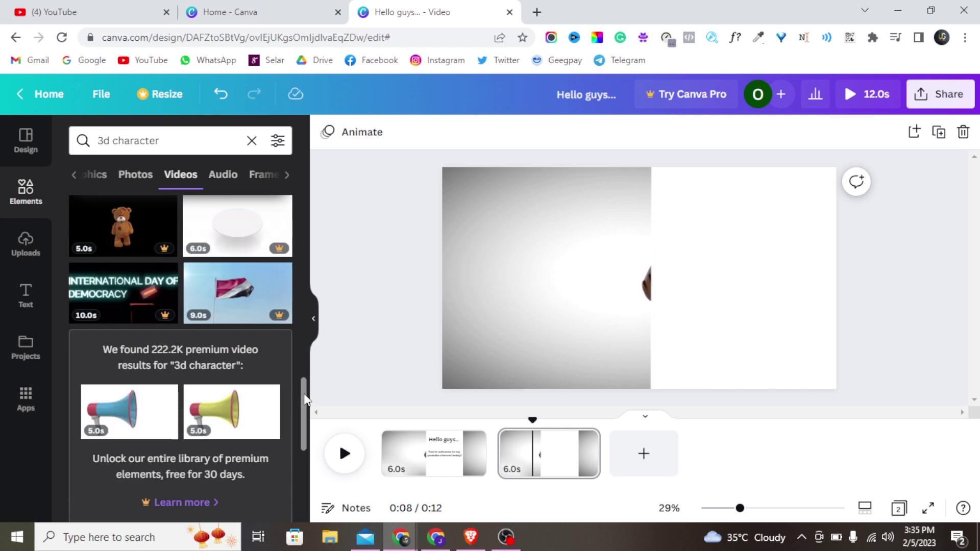
scroll(302, 432, down, 10)
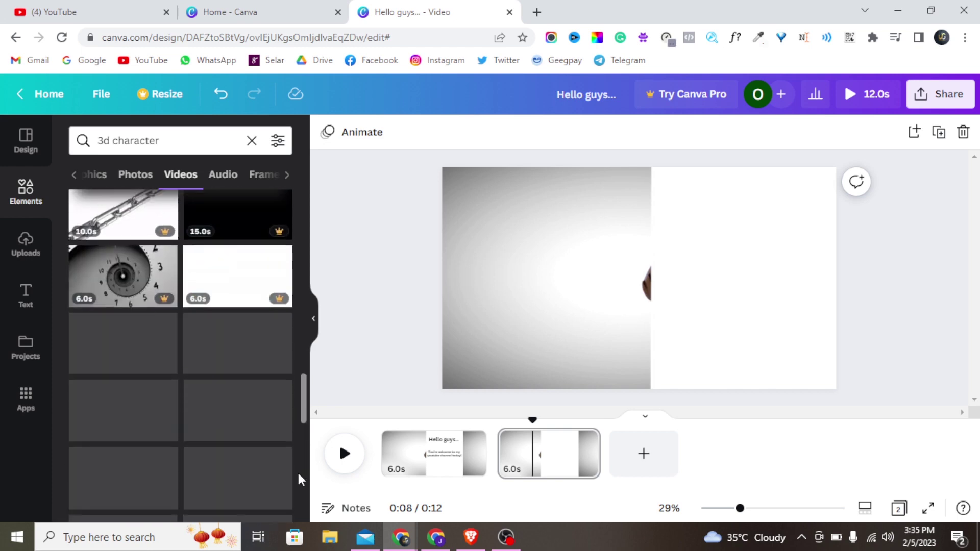
scroll(298, 475, down, 5)
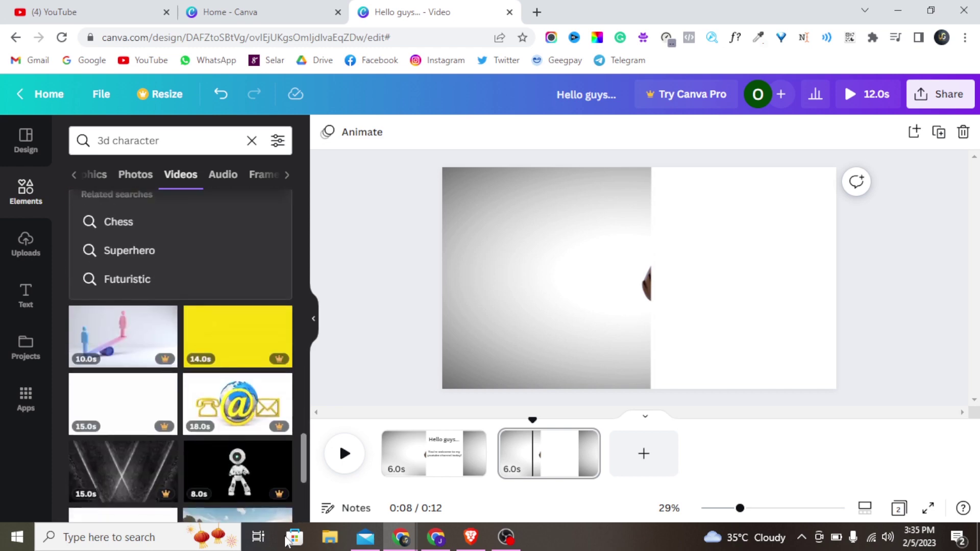
scroll(307, 461, down, 7)
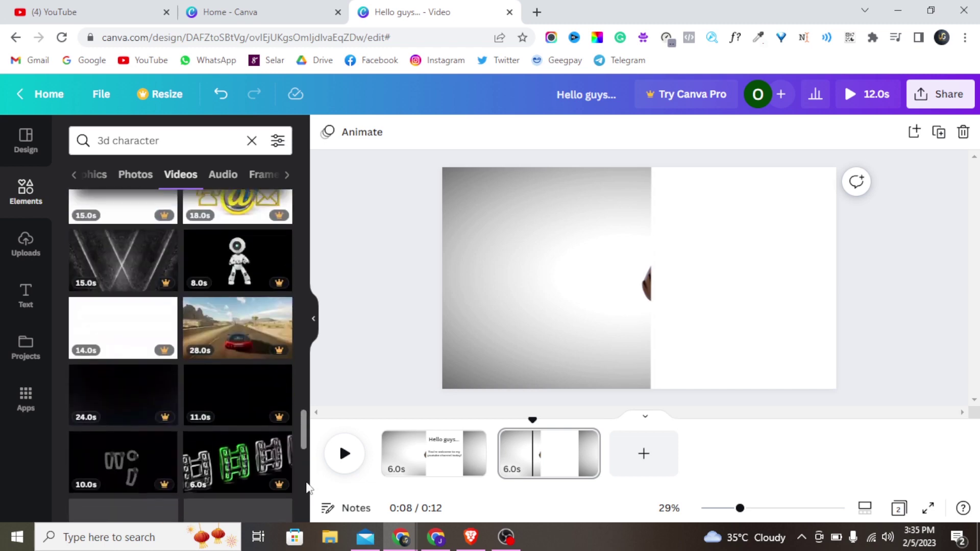
scroll(306, 511, down, 7)
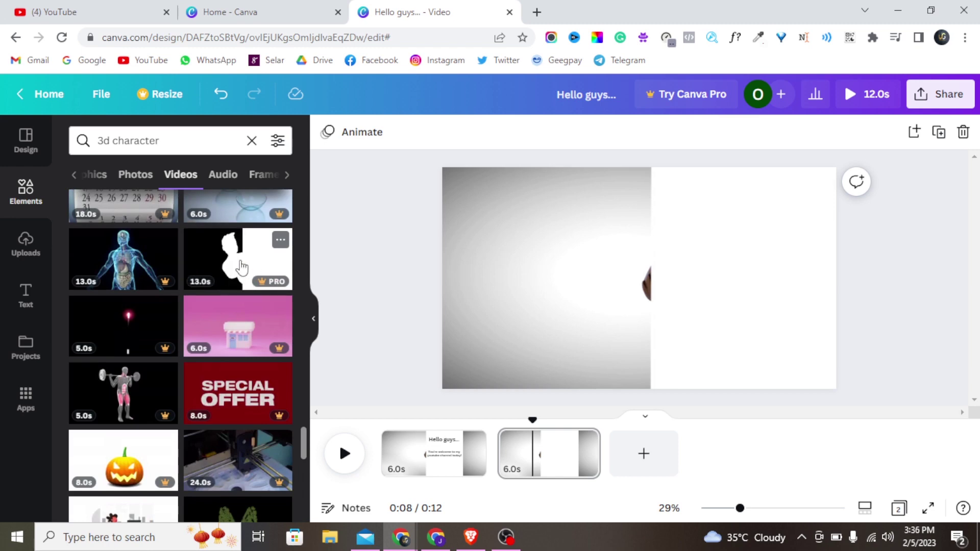
click(242, 267)
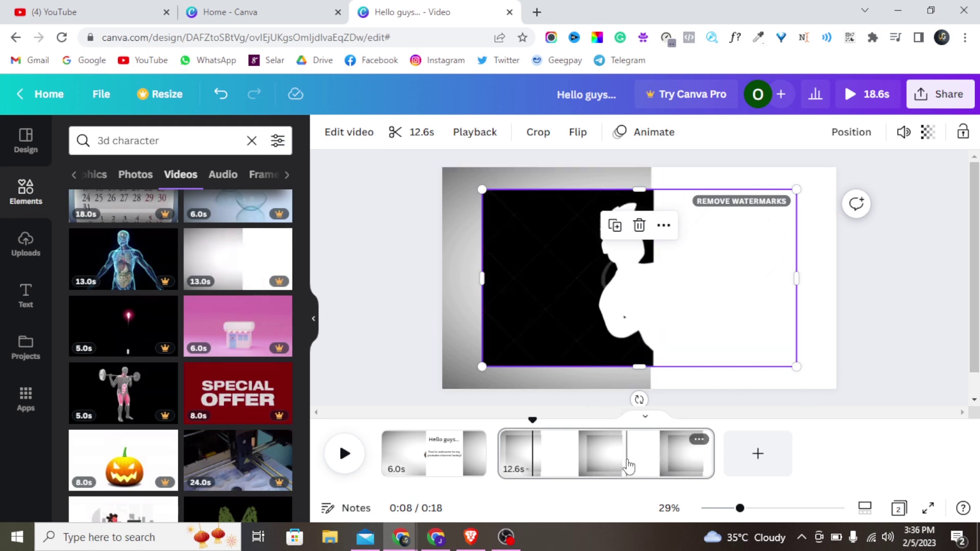
click(221, 95)
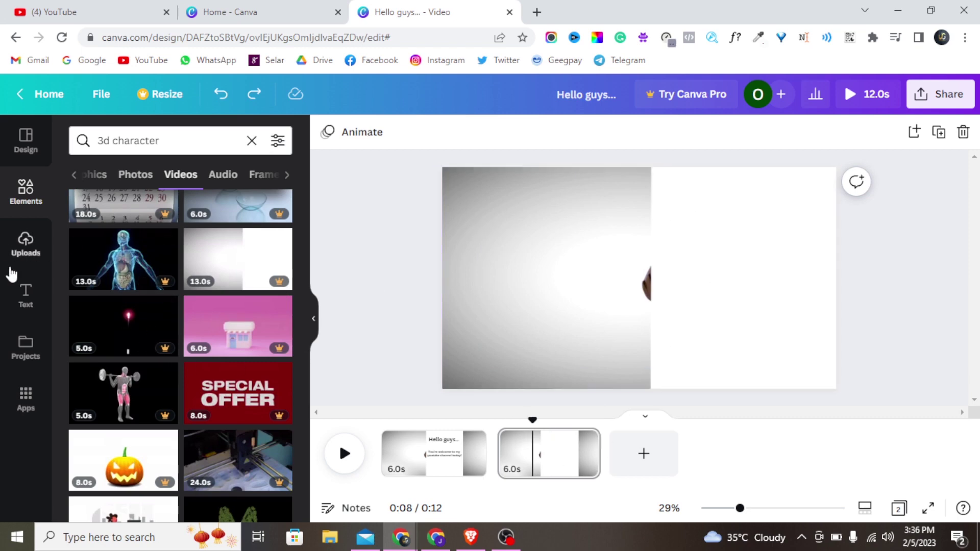
- Add a heading reading 'Please subscribe to my youtube channel' to page 2 and make it bold
click(23, 299)
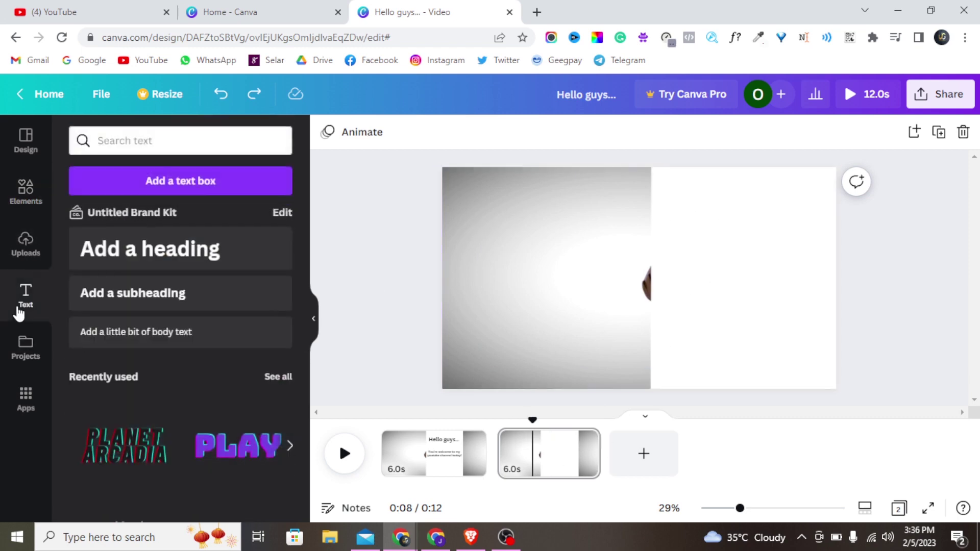
click(172, 250)
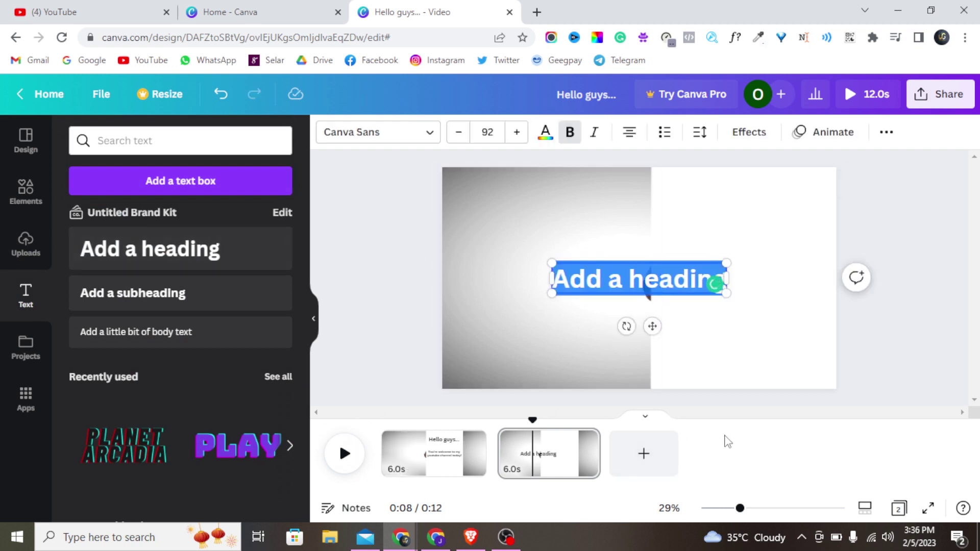
key(BackSpace)
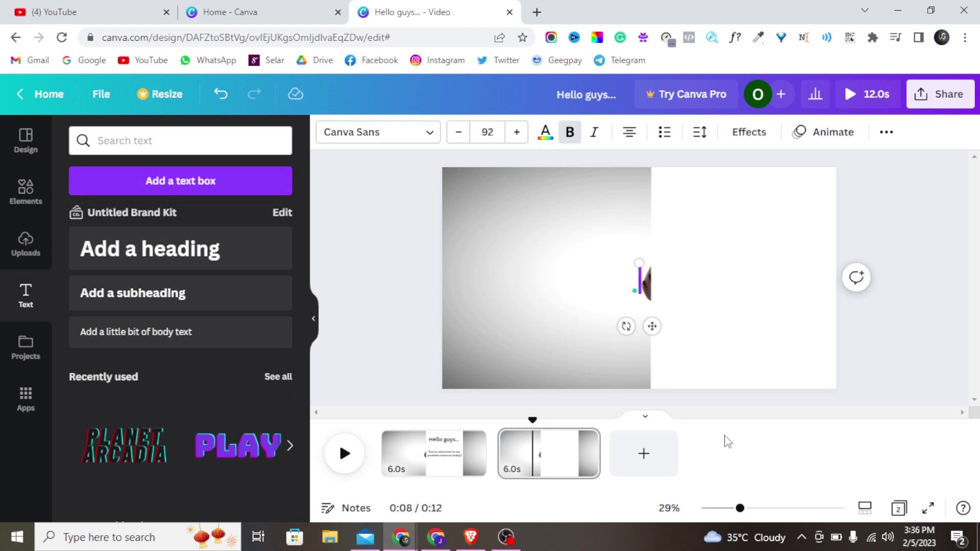
text(Pleae)
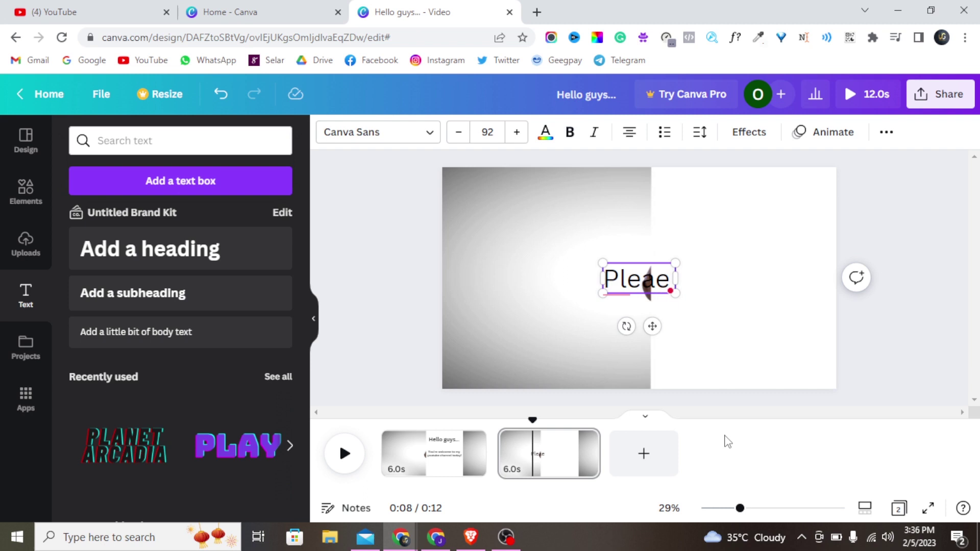
key(BackSpace)
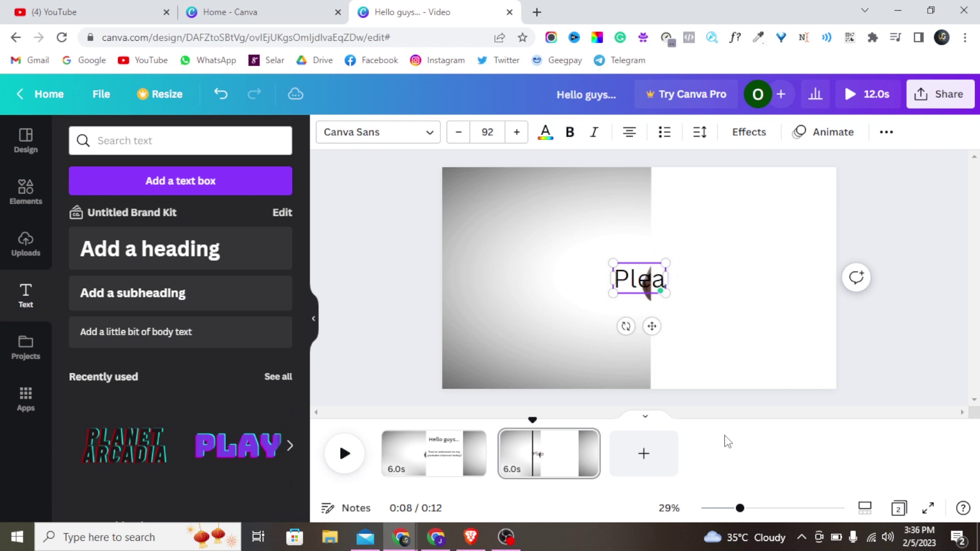
text(se subscribe)
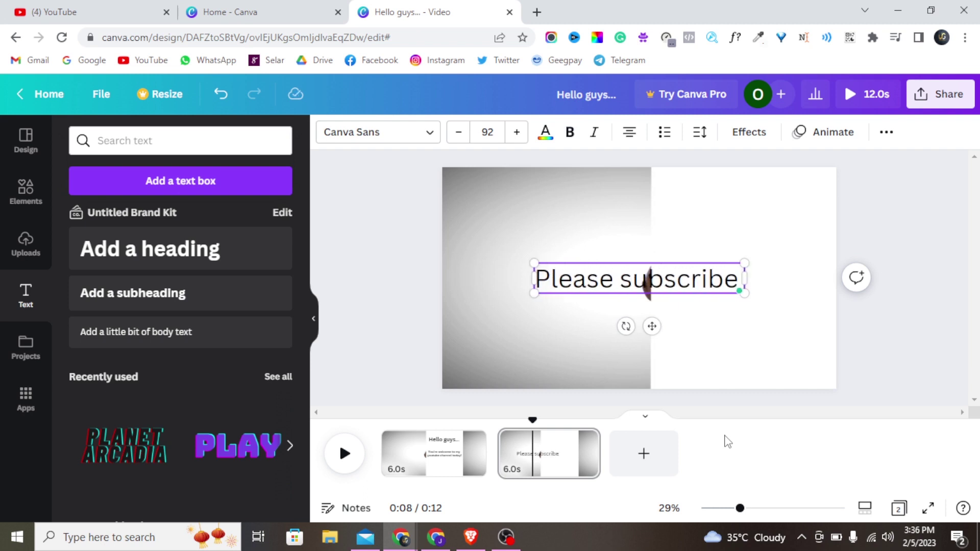
text( to my you)
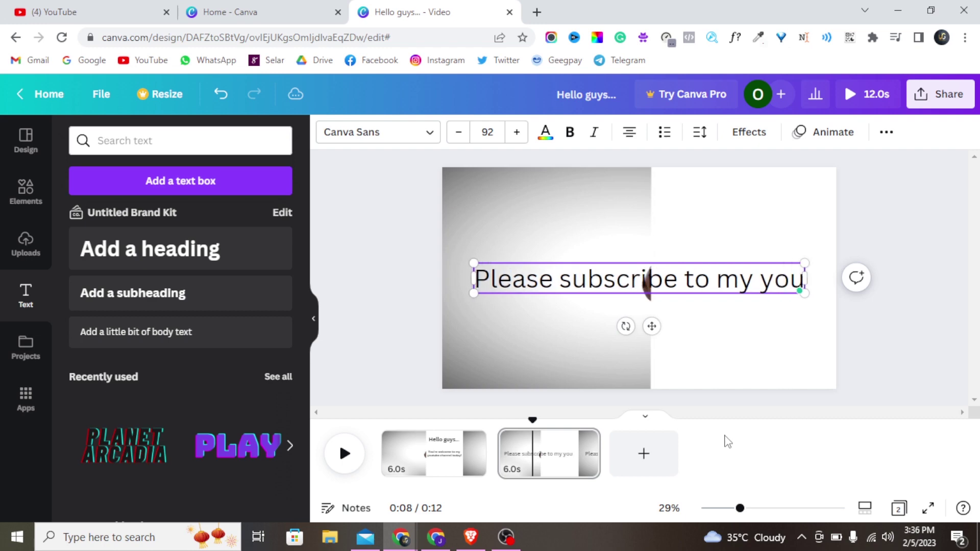
text(tube channel)
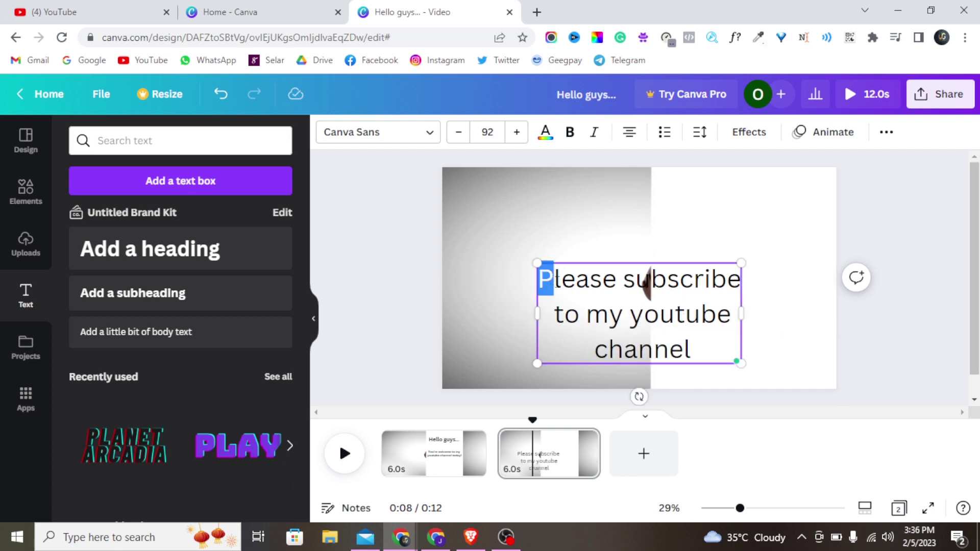
drag(555, 279, 721, 348)
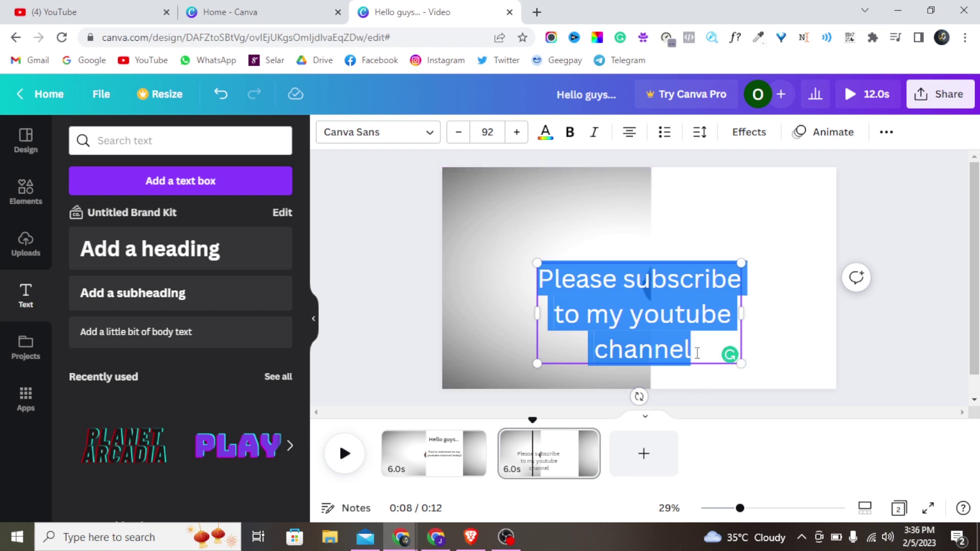
click(570, 137)
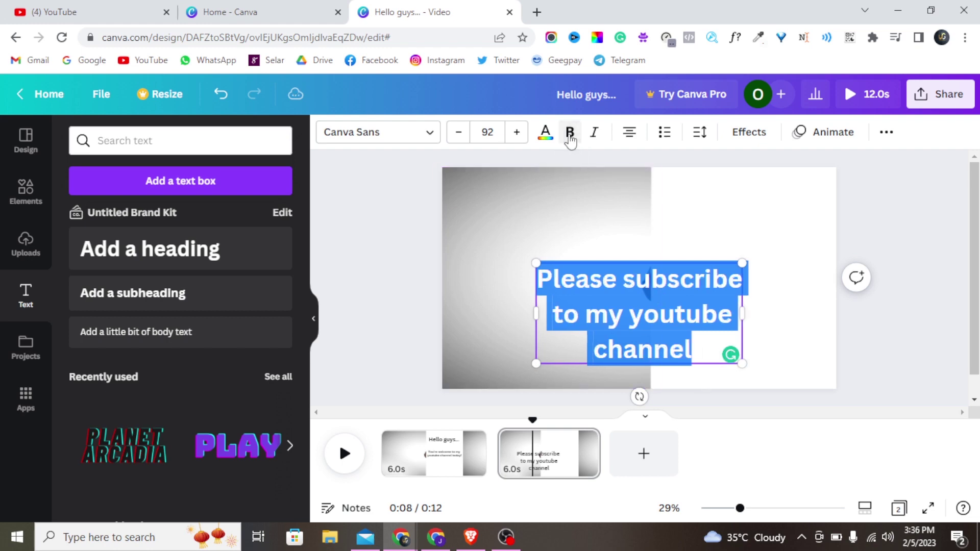
click(731, 388)
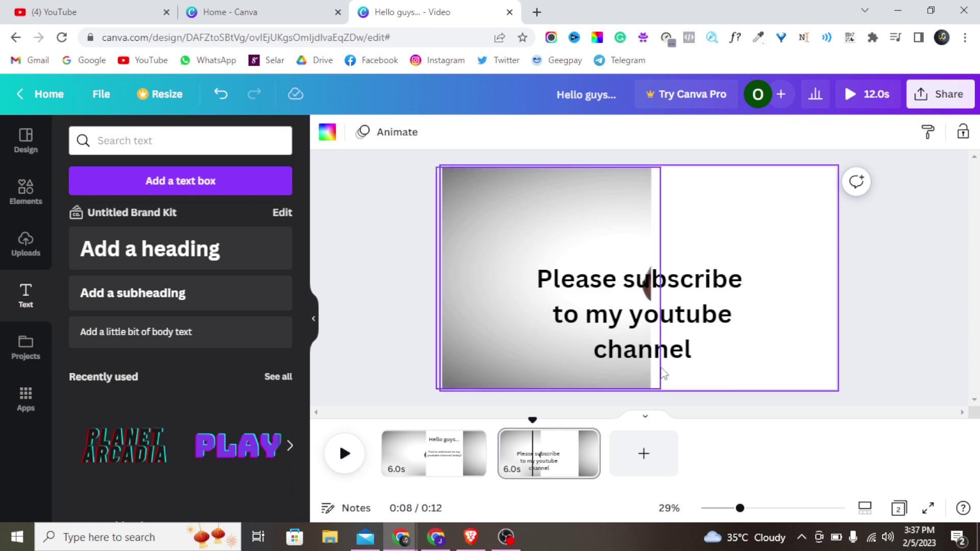
- Shrink the subscribe text to size 76.4 and position it on the page's white right side
drag(690, 360, 773, 343)
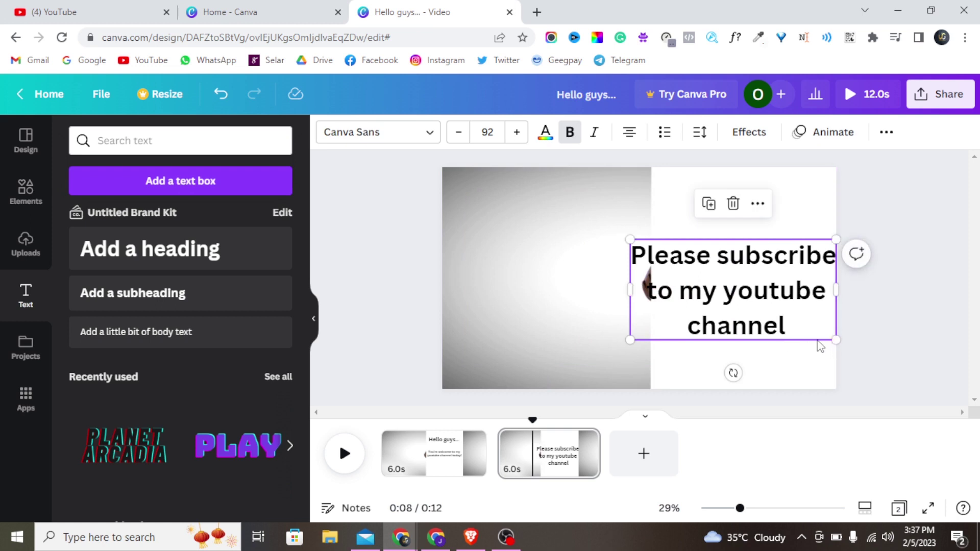
drag(834, 339, 802, 323)
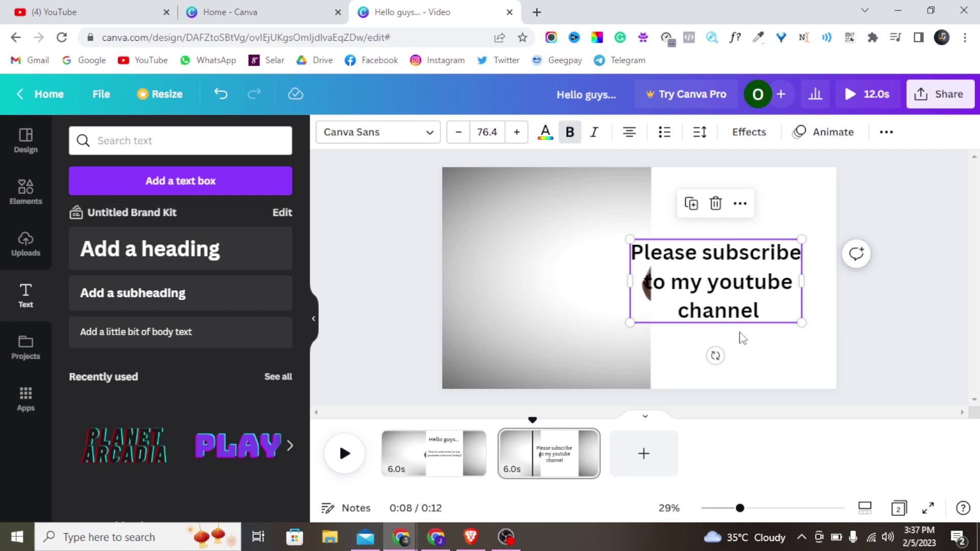
click(759, 338)
drag(737, 316, 764, 319)
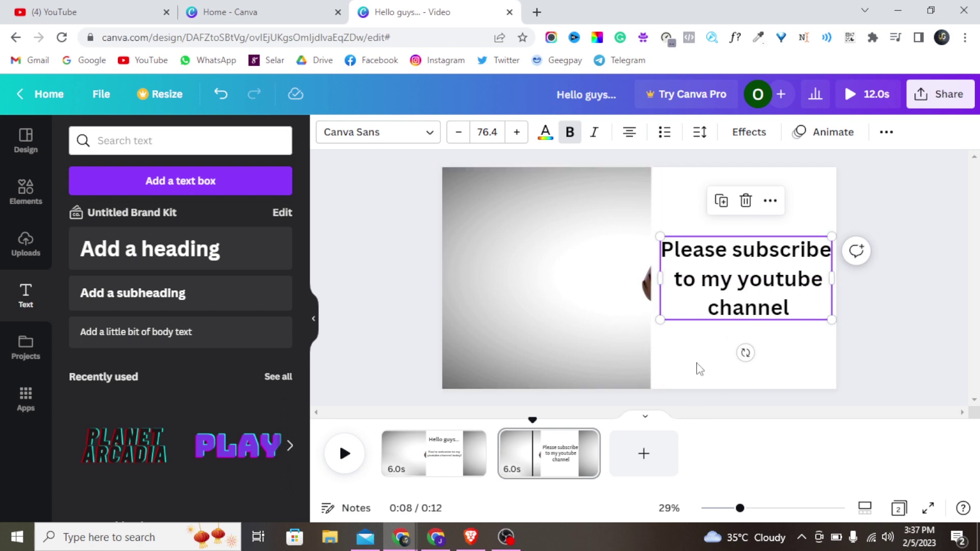
- Give the subscribe message a Bounce text animation, then add a blank third page
click(818, 139)
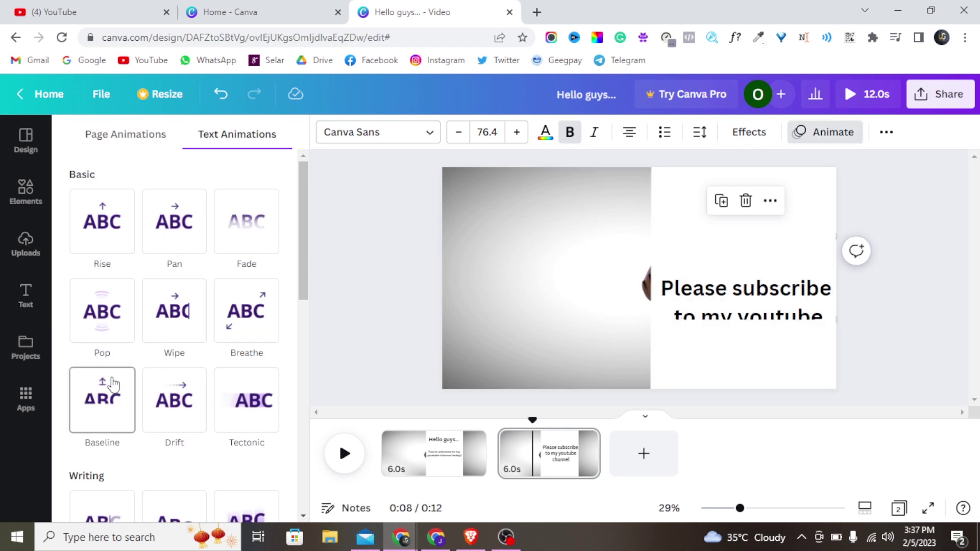
scroll(114, 384, down, 6)
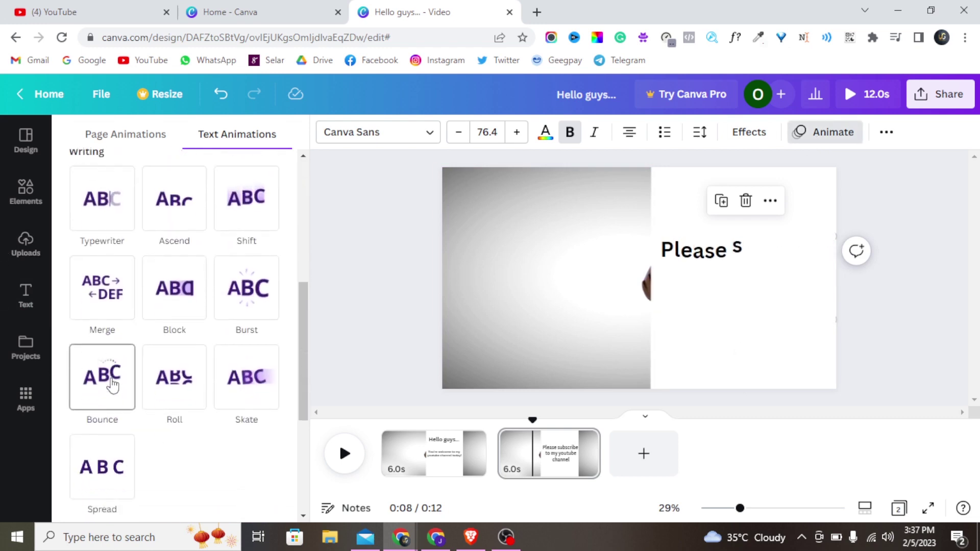
scroll(113, 384, down, 3)
scroll(114, 383, up, 2)
scroll(114, 384, down, 1)
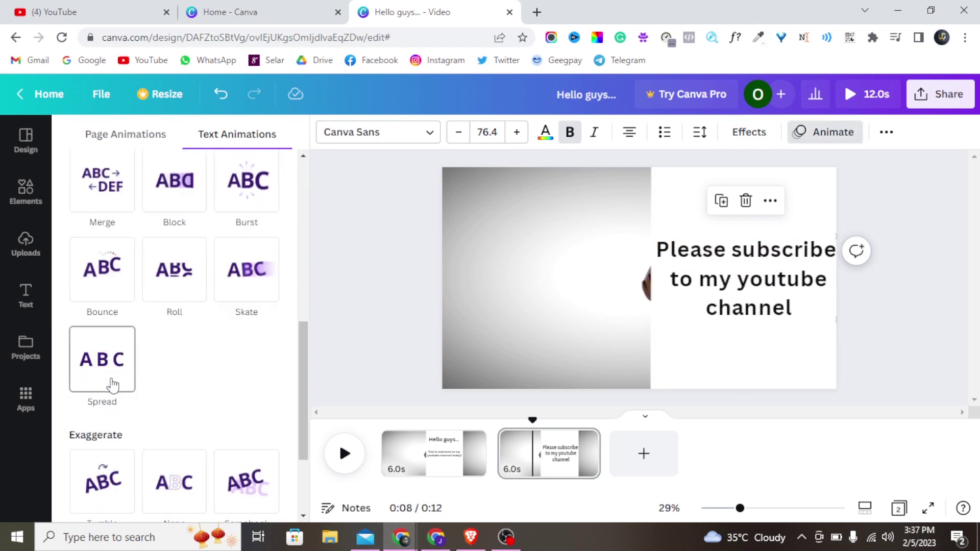
click(115, 296)
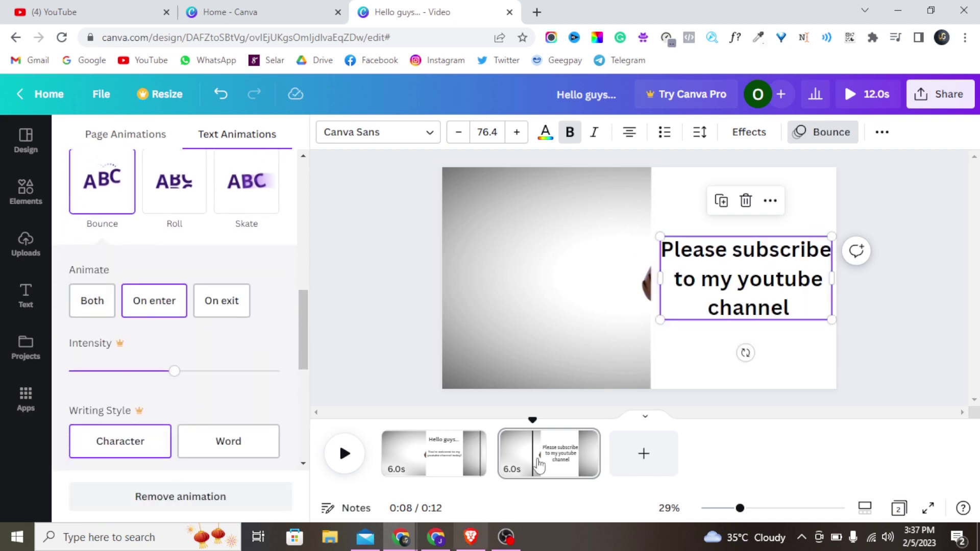
click(646, 457)
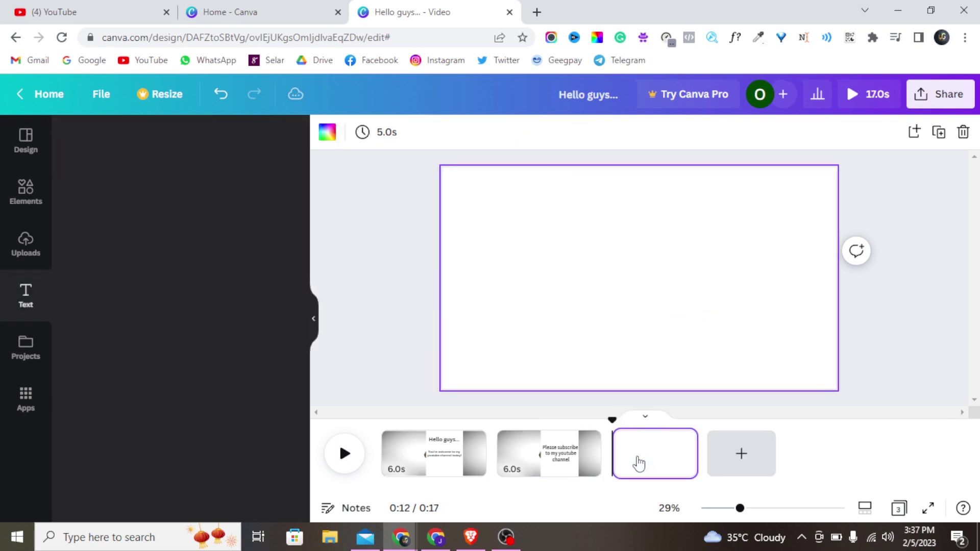
- Add a third page and search Elements for 'thank you'
click(5, 291)
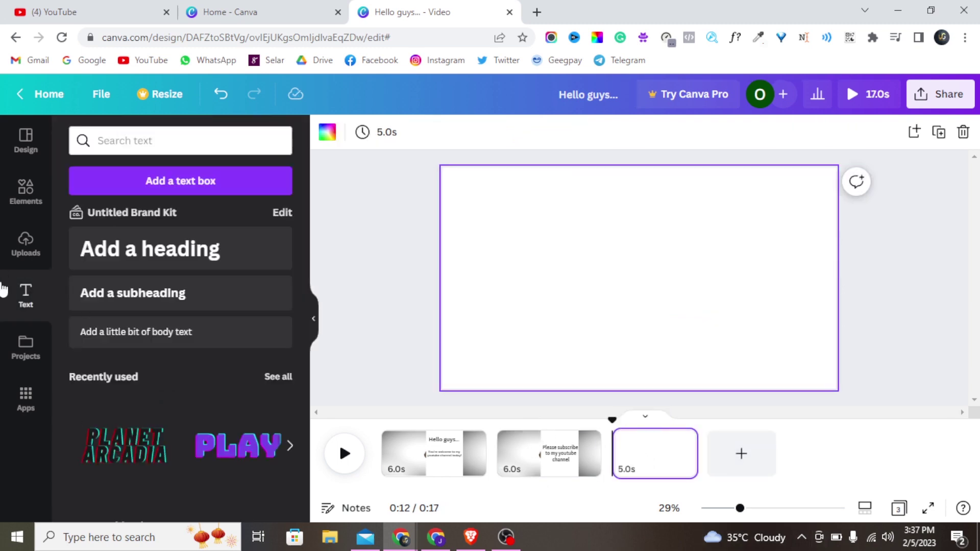
click(26, 201)
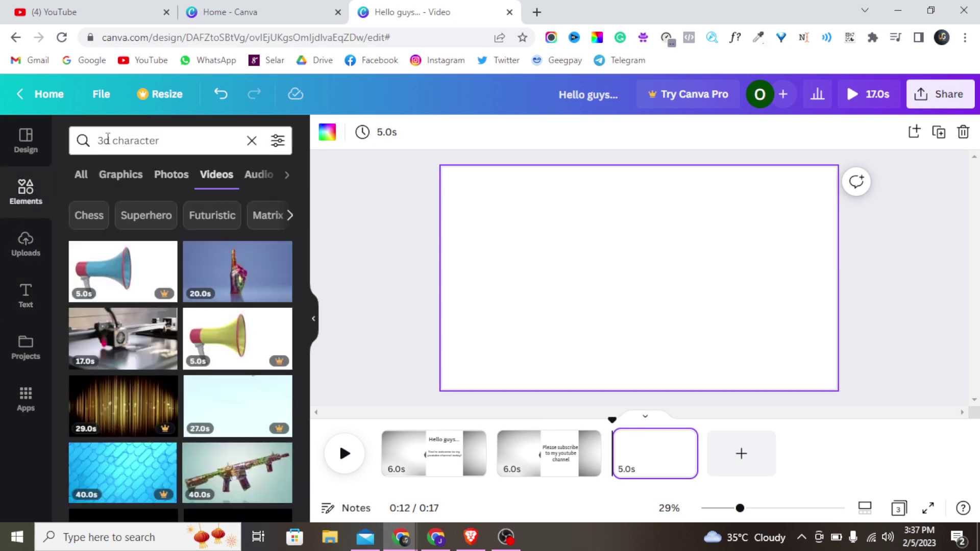
click(168, 142)
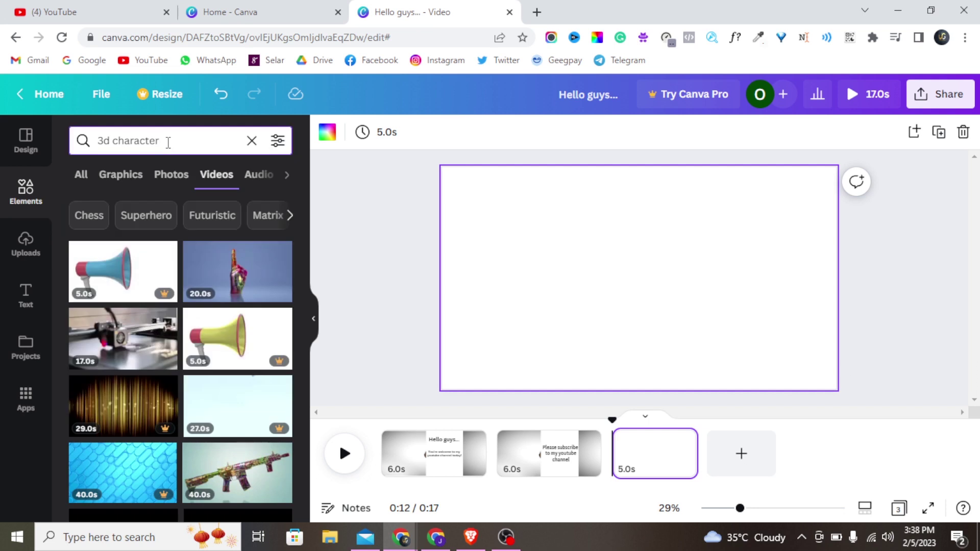
key(BackSpace)
key(BackSpace)
key(BackSpace)
text(th)
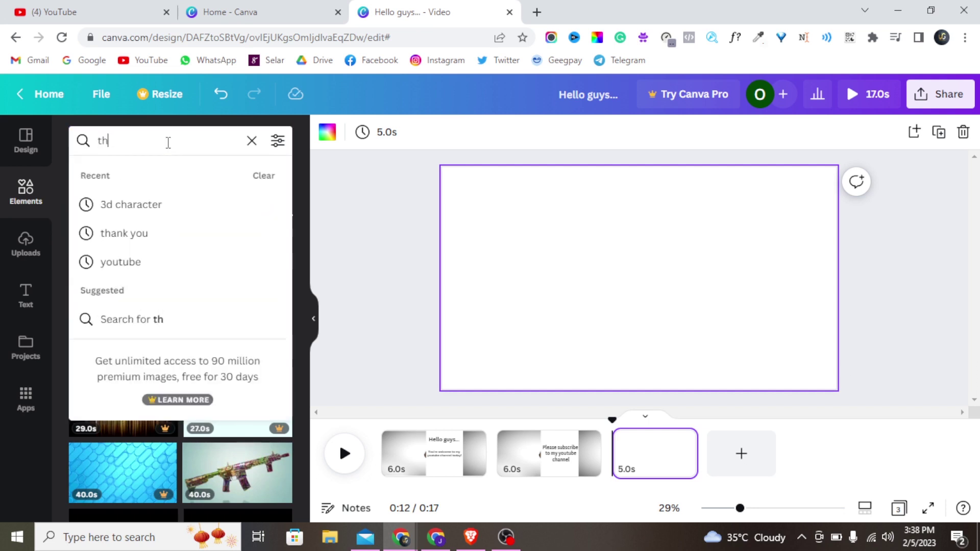
text(ank you)
key(Return)
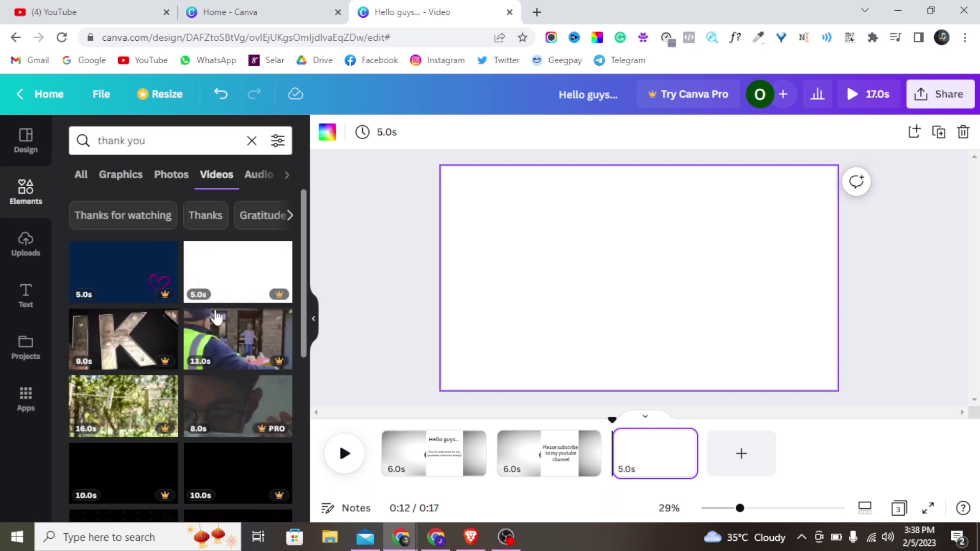
- Place the blue 'thank you' waving-girl graphic from the Graphics results on page 3
click(118, 178)
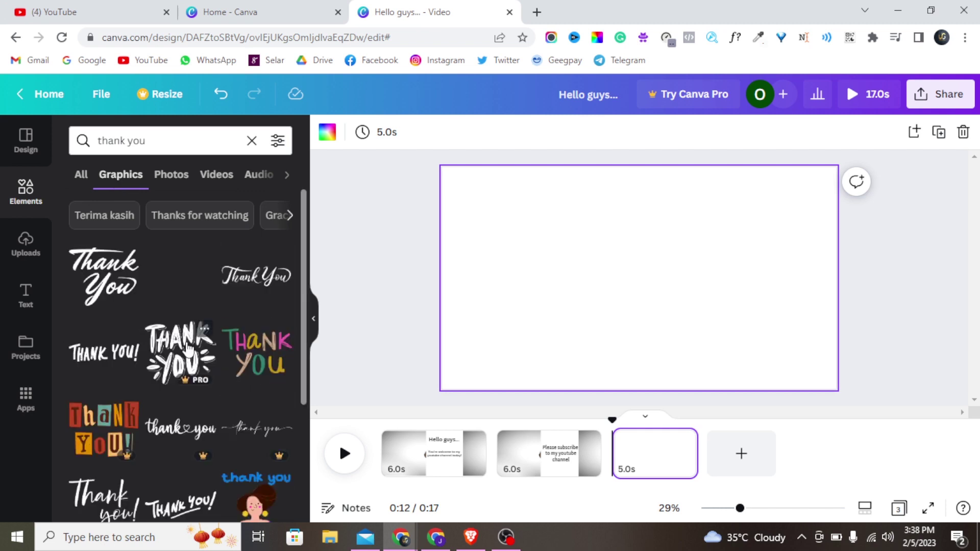
scroll(188, 347, down, 4)
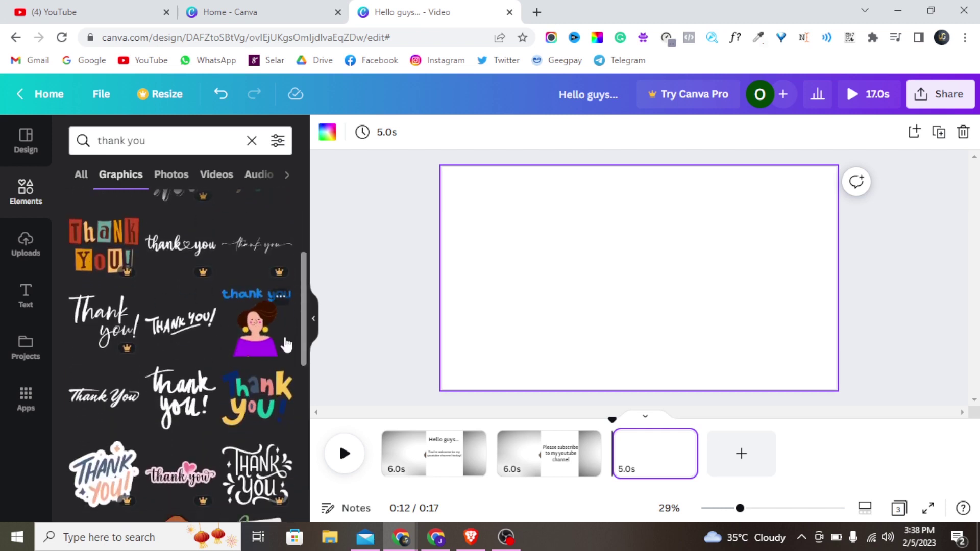
click(272, 340)
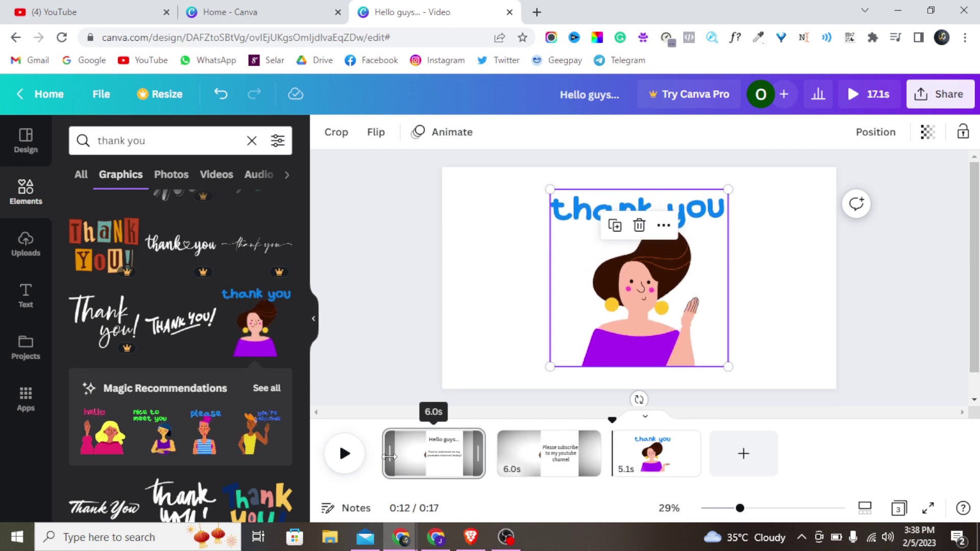
- Play the 17.1s three-page video from page 1, pausing, resuming and replaying it
click(389, 456)
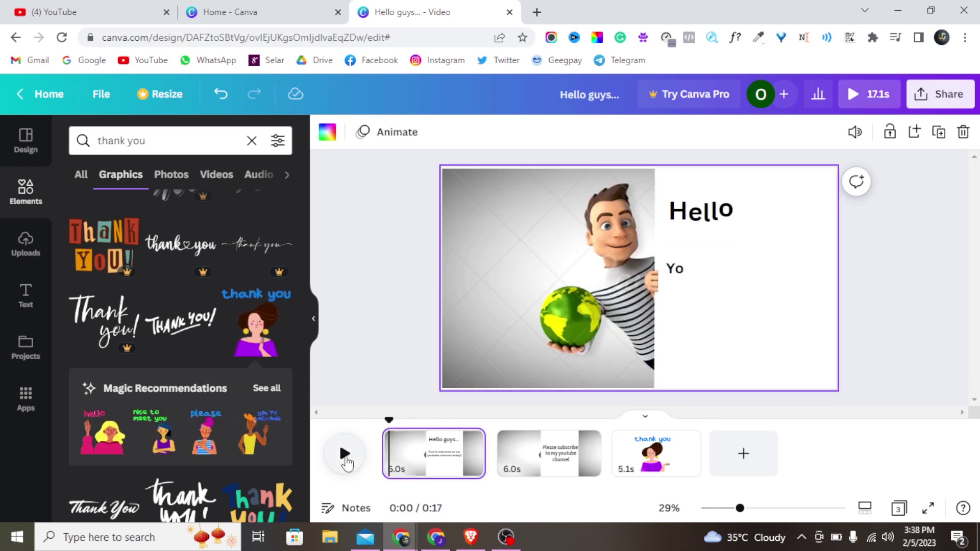
click(344, 454)
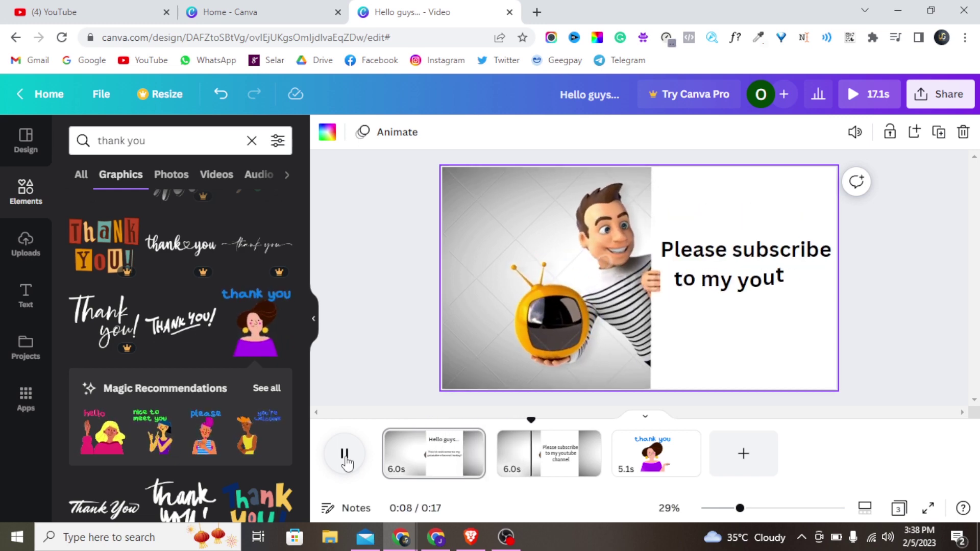
click(345, 457)
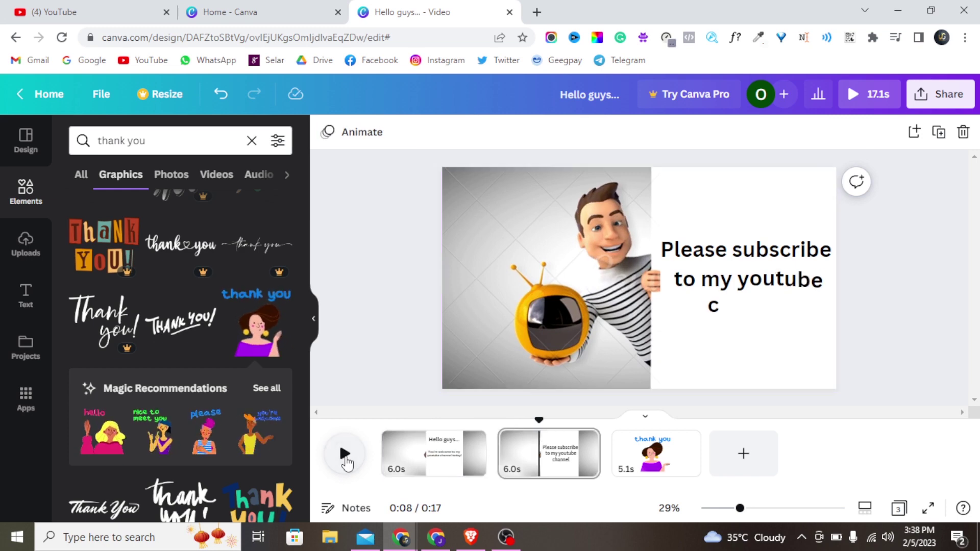
click(346, 460)
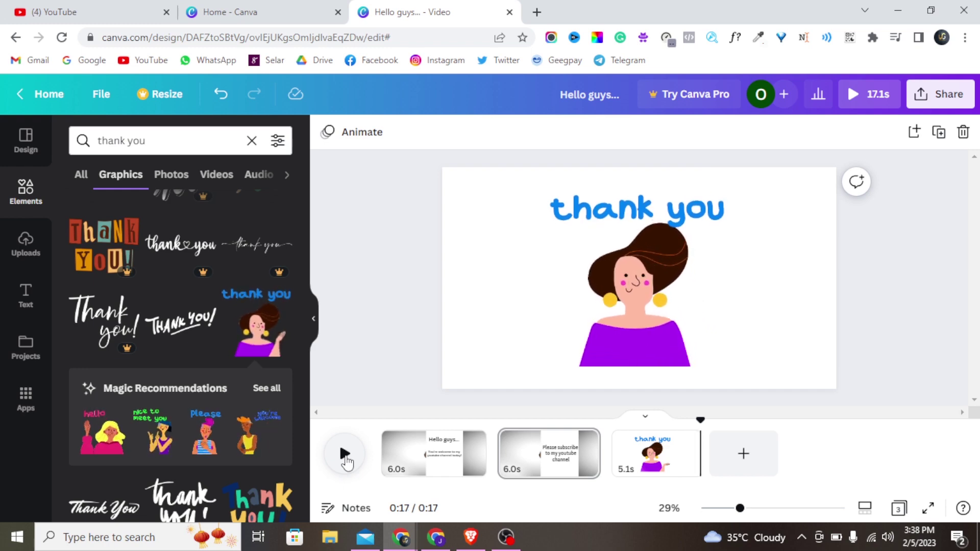
click(345, 460)
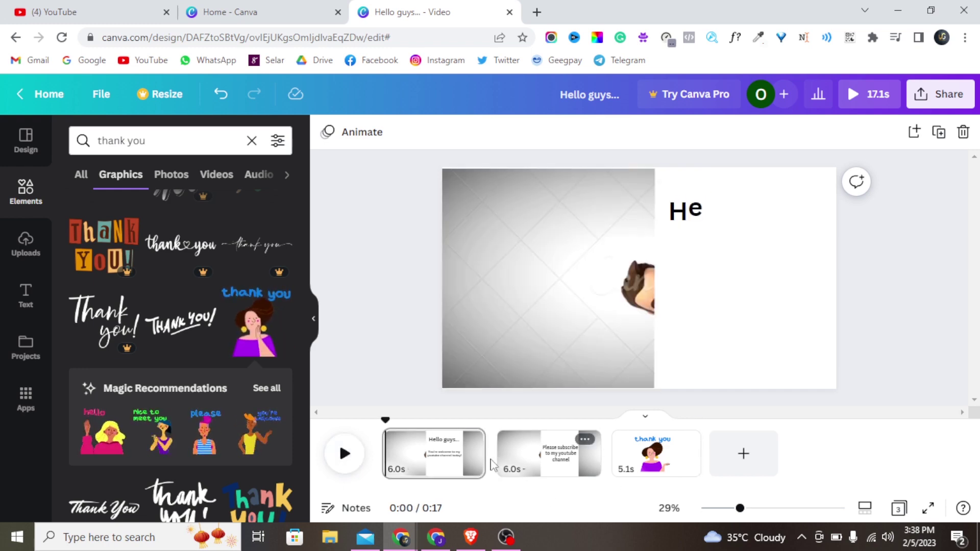
mouse_move(490, 465)
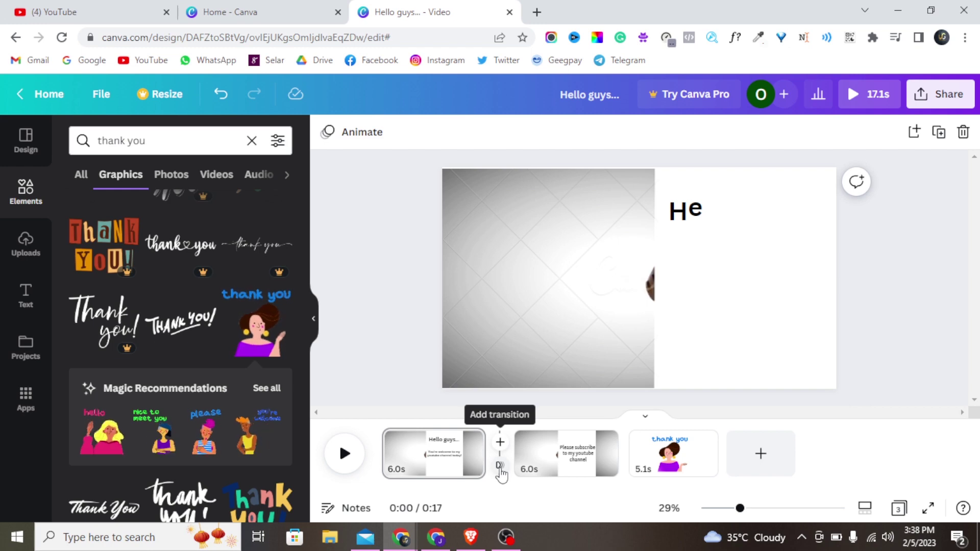
- Add 0.5s Slide transitions between pages 1–2 and 2–3, then preview the 16.1s video
click(499, 466)
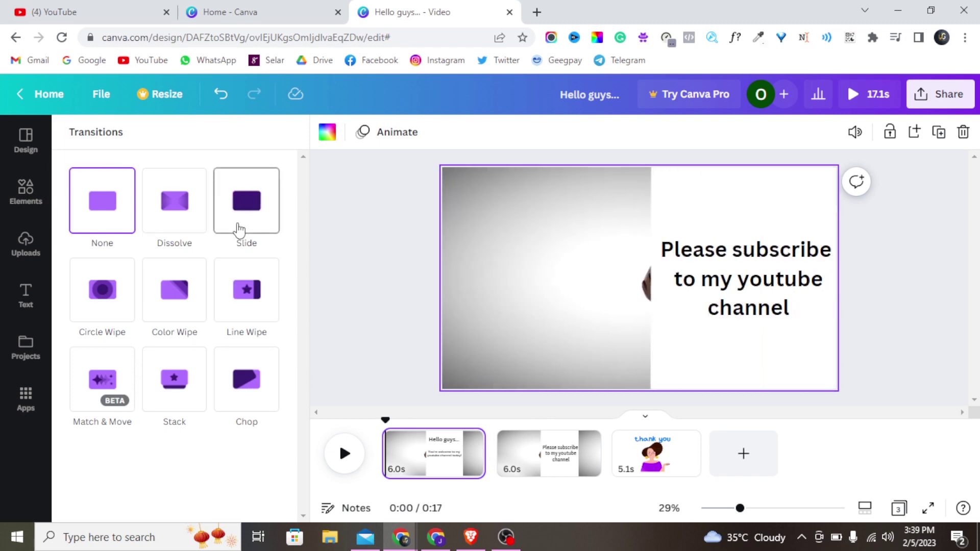
click(240, 230)
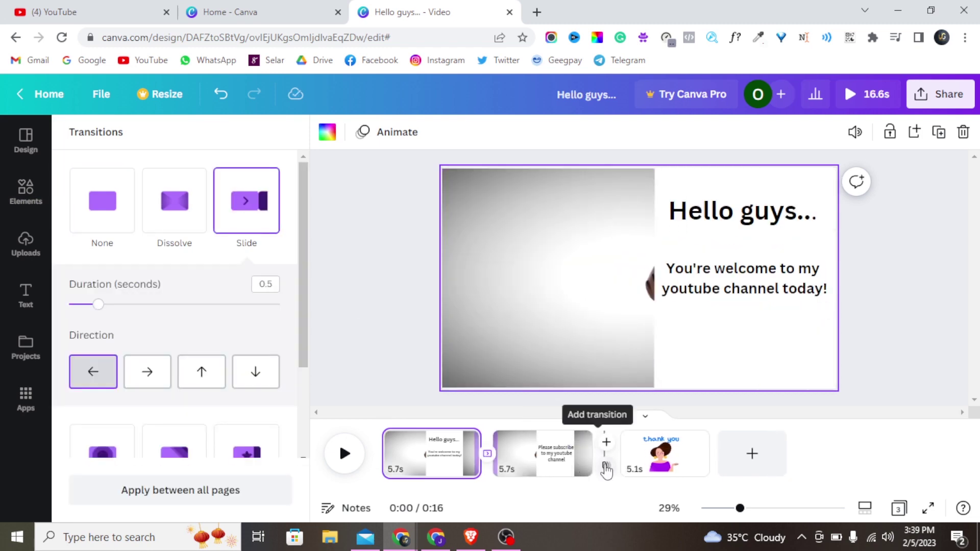
click(606, 468)
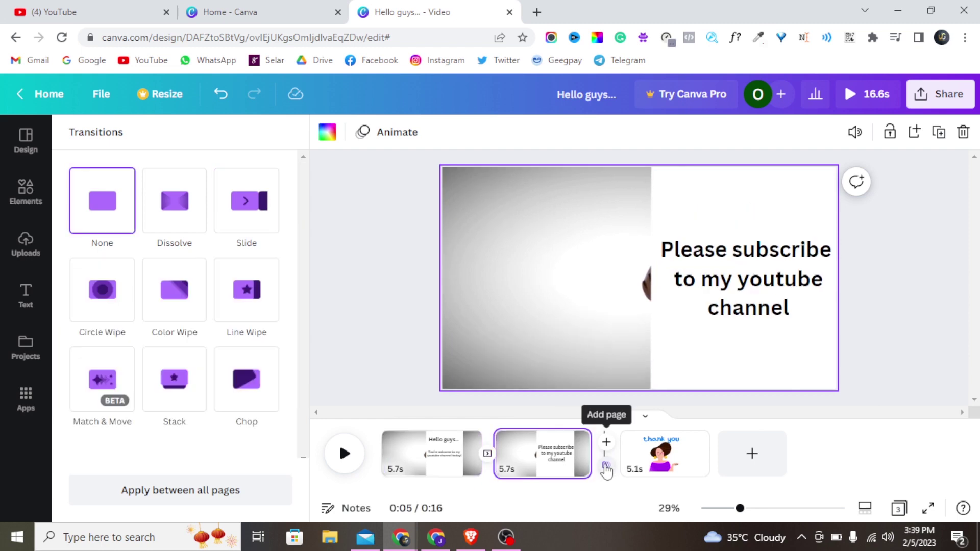
click(249, 218)
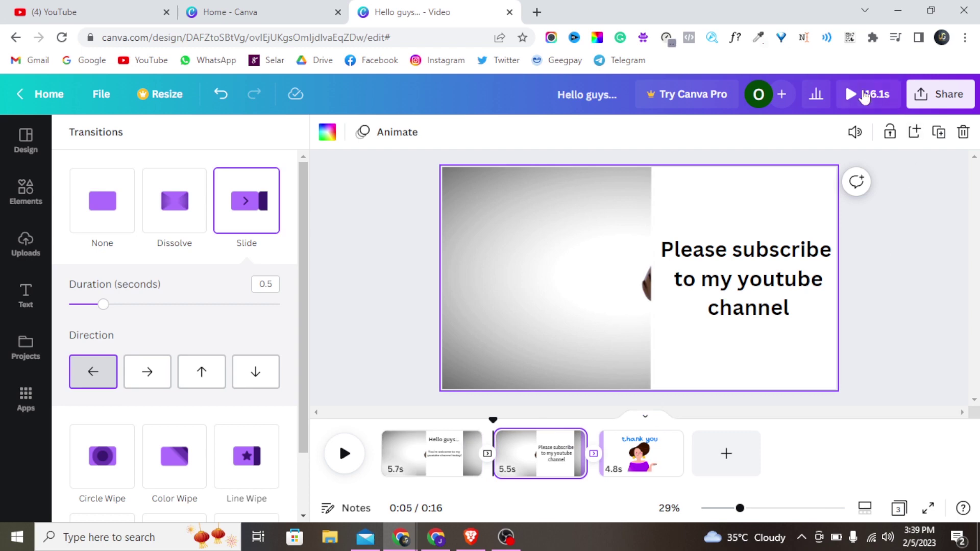
click(857, 110)
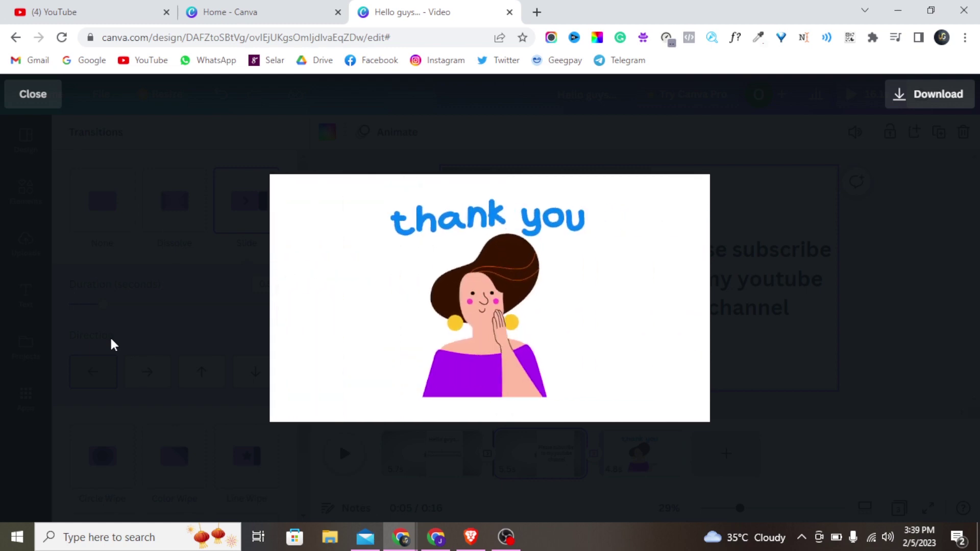
- Reopen the preview, review the MP4 1080p download settings for all 3 pages, then return to page 1
mouse_move(310, 365)
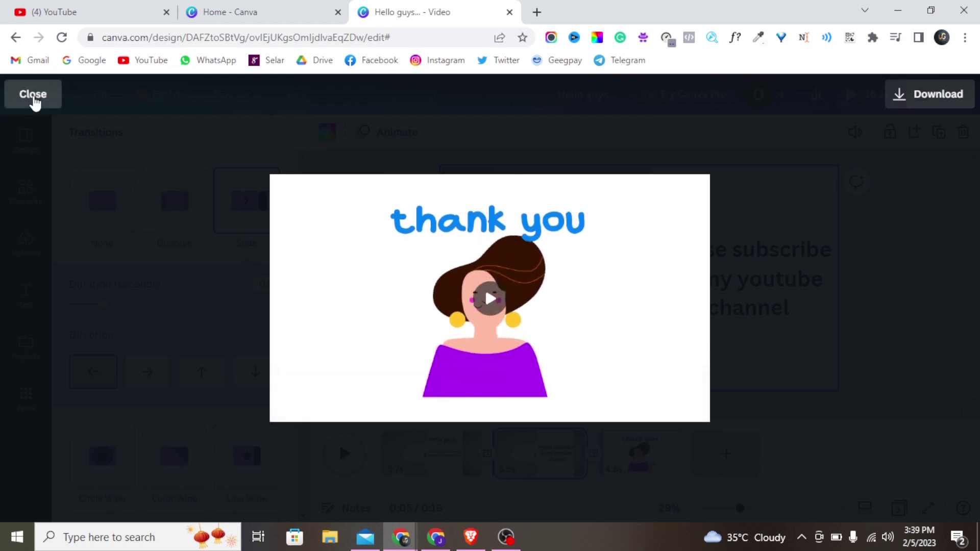
click(33, 95)
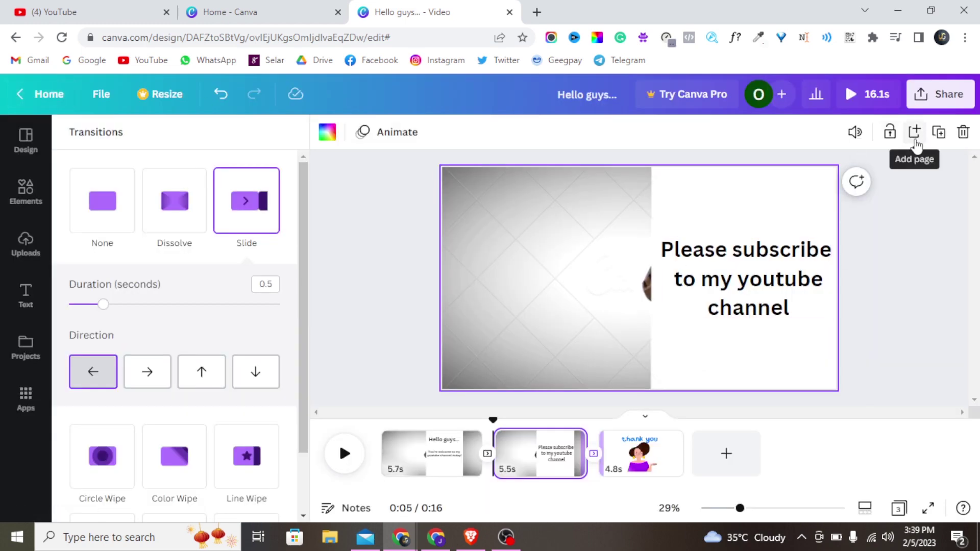
click(869, 95)
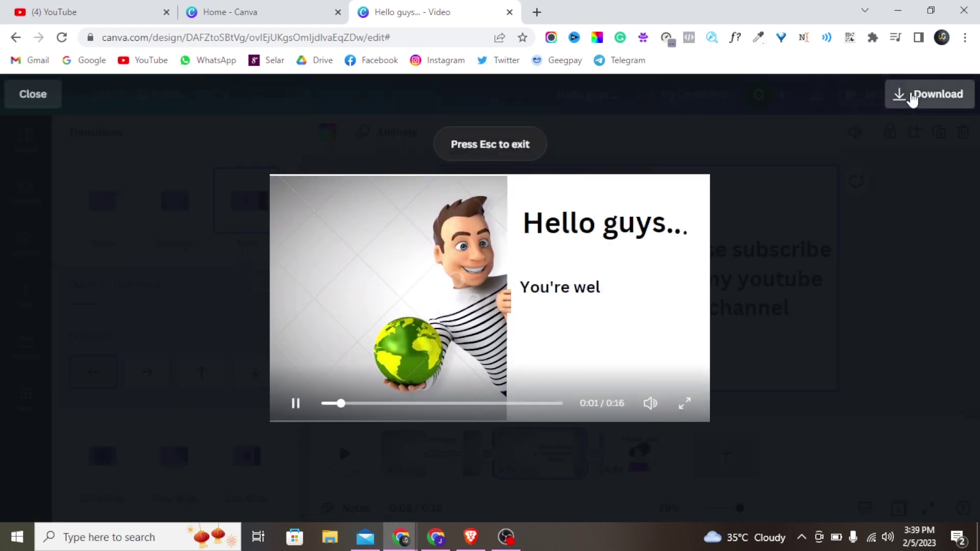
click(912, 97)
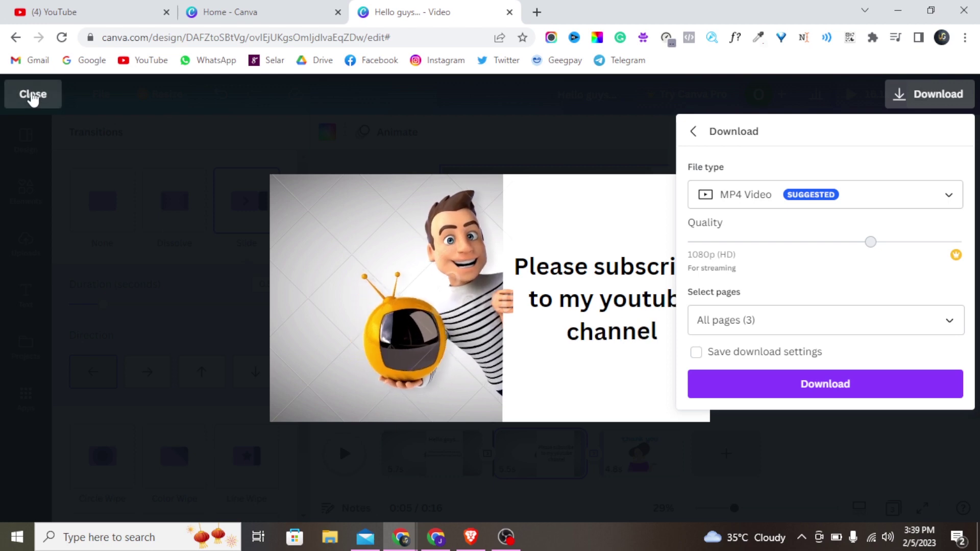
click(46, 100)
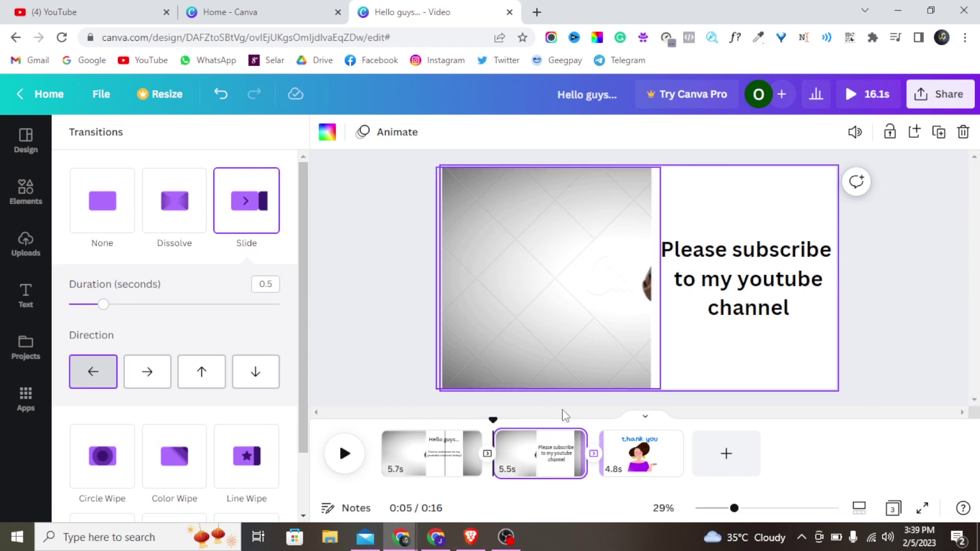
click(428, 472)
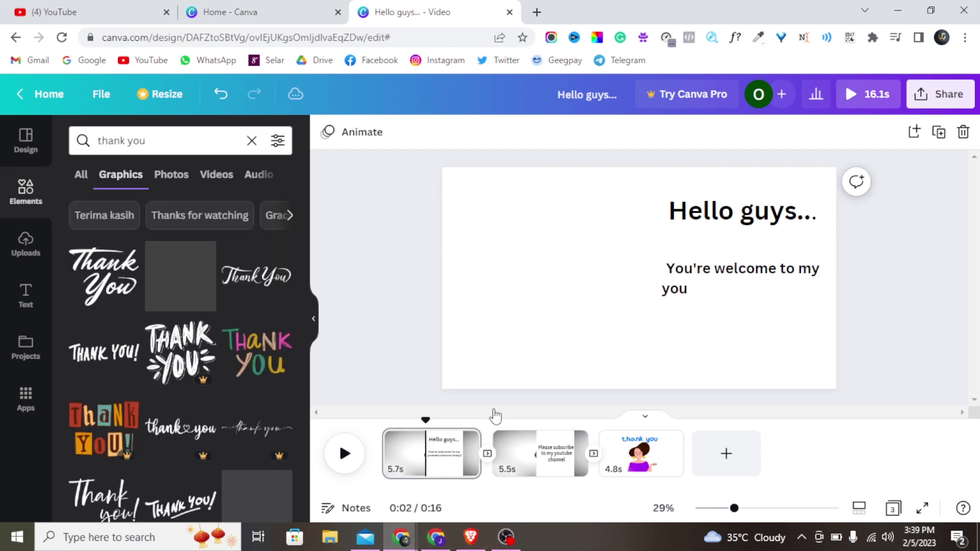